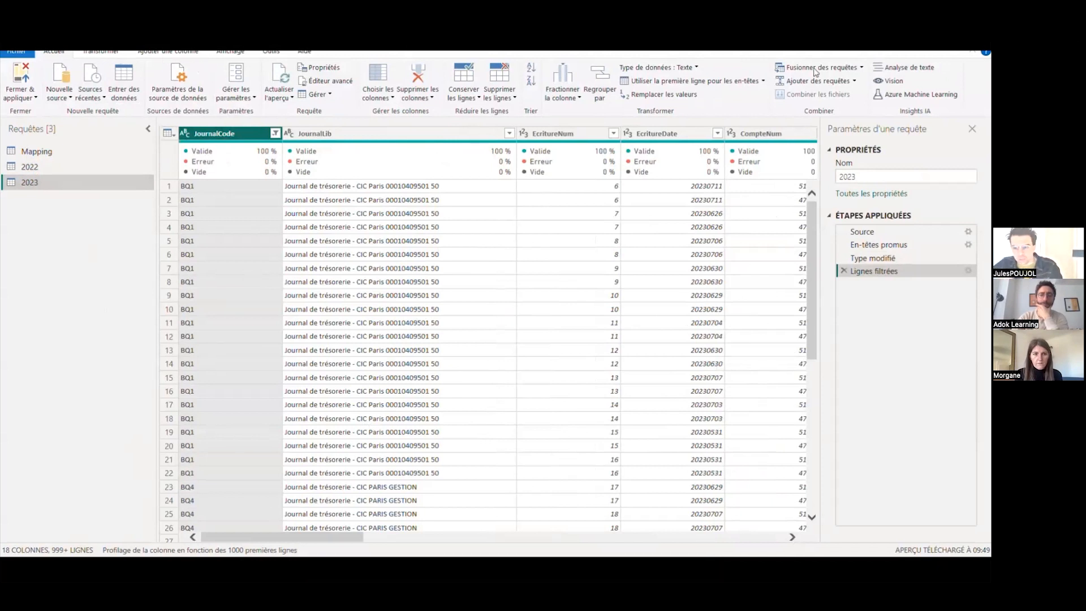
click(835, 86)
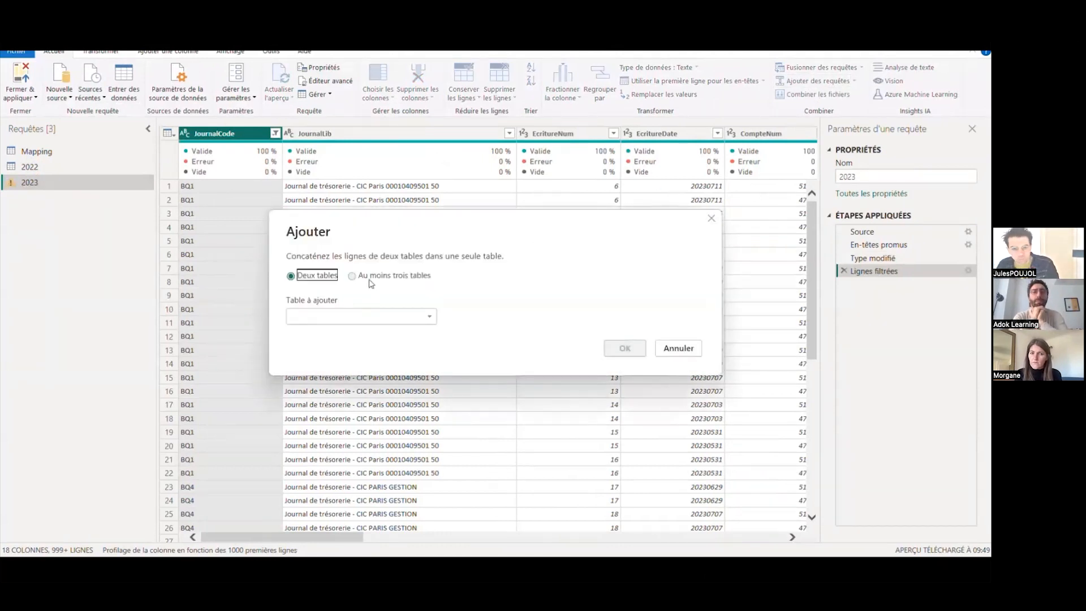
click(399, 318)
click(356, 333)
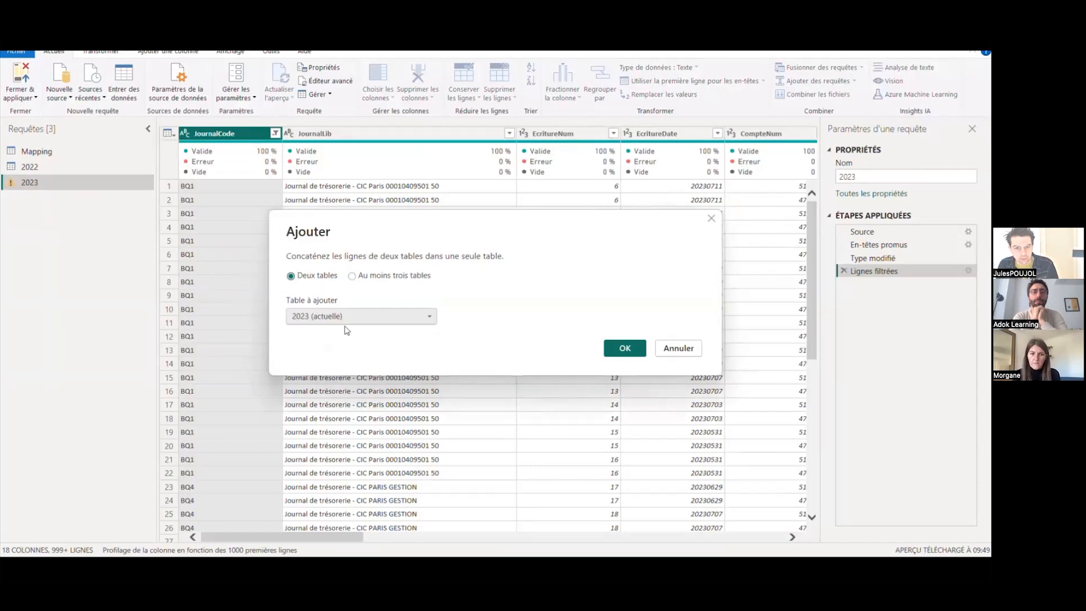
click(378, 276)
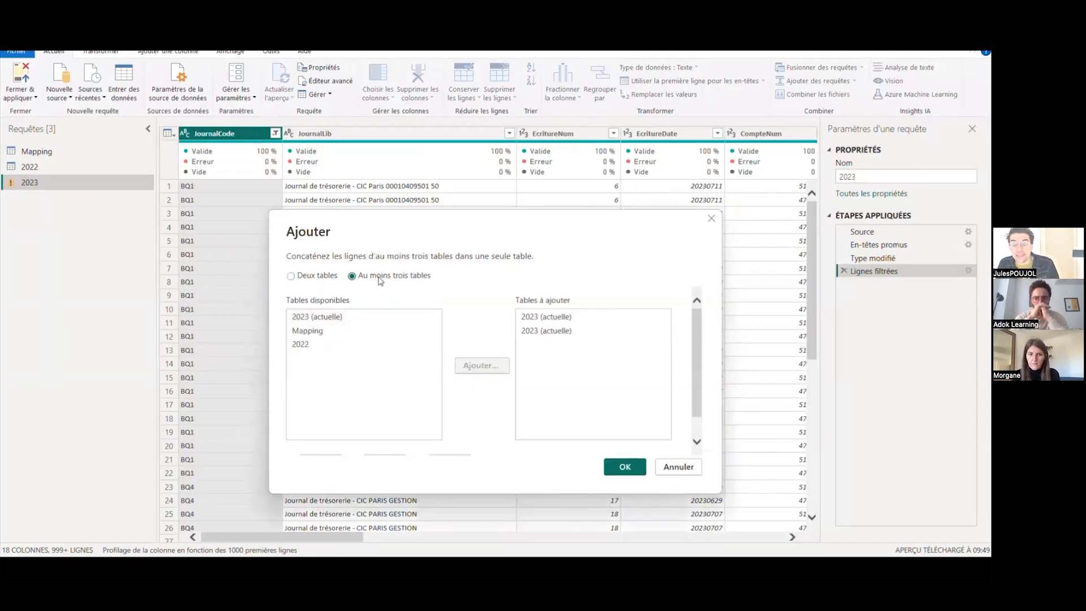
click(540, 333)
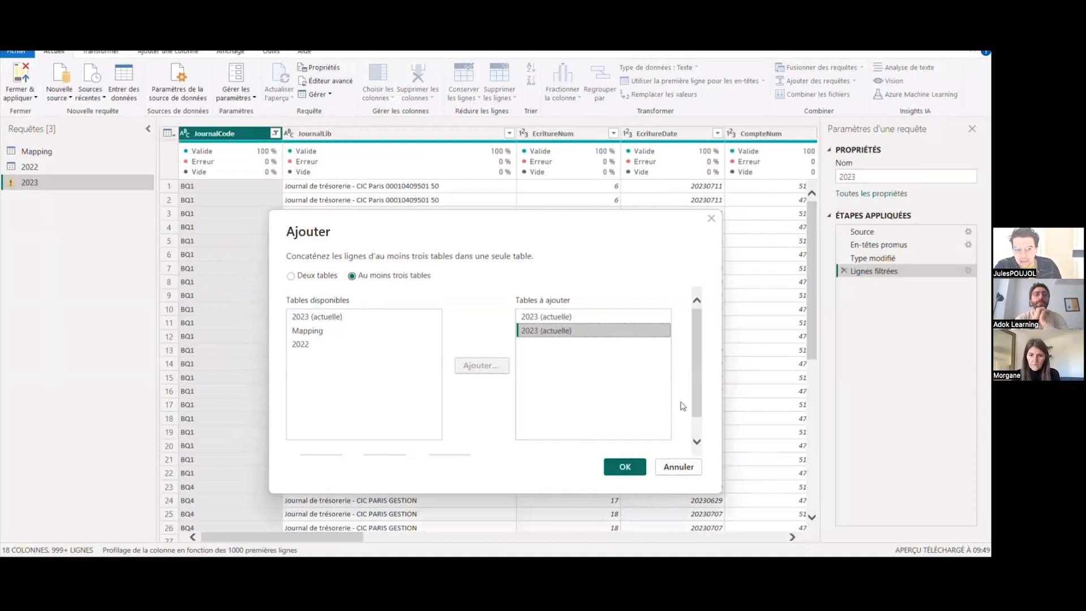
click(679, 467)
scroll(492, 400, down, 2)
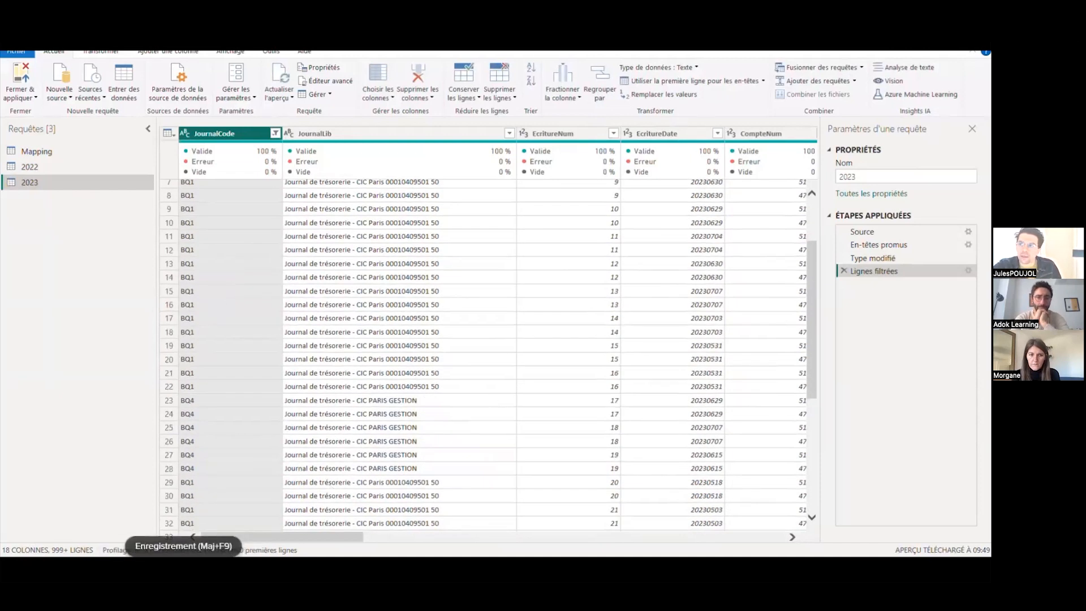
Append the 2023 and 2022 tables as a new query, using the option for three or more tables
click(855, 81)
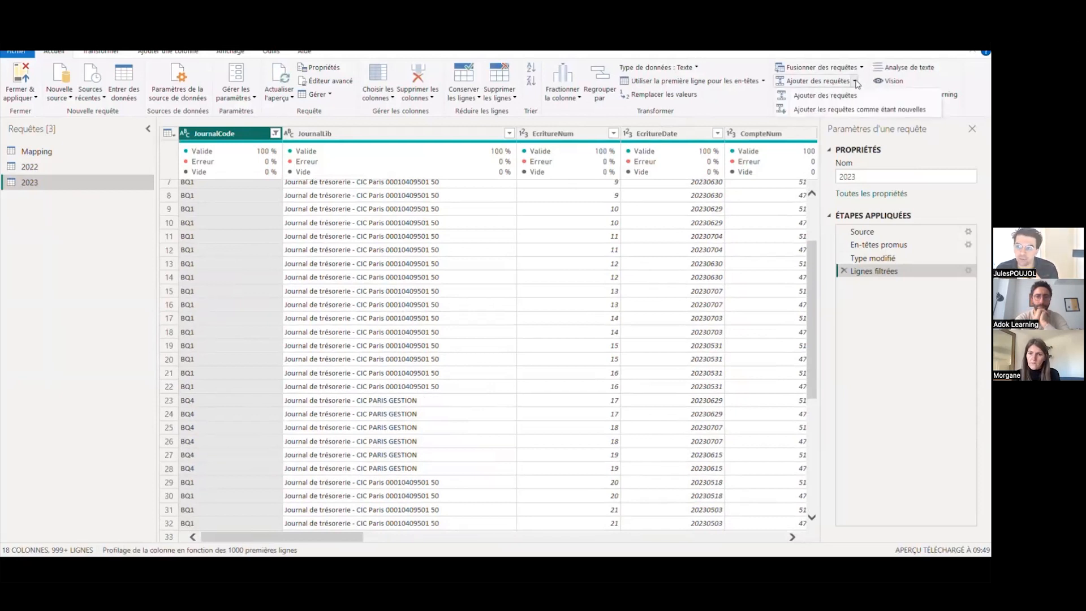
click(842, 109)
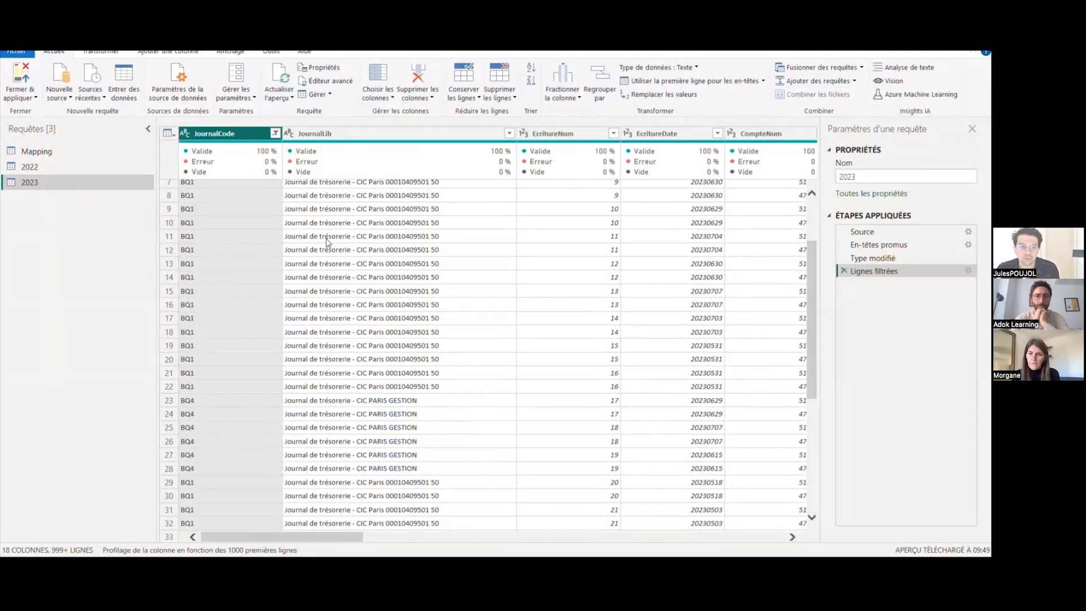
click(385, 257)
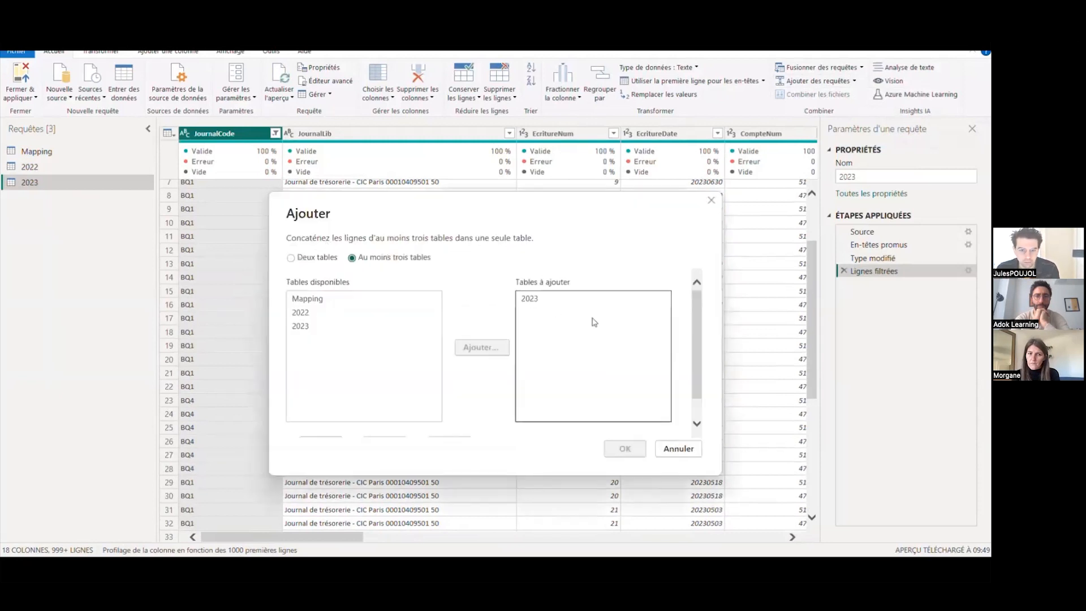
double_click(326, 317)
click(625, 448)
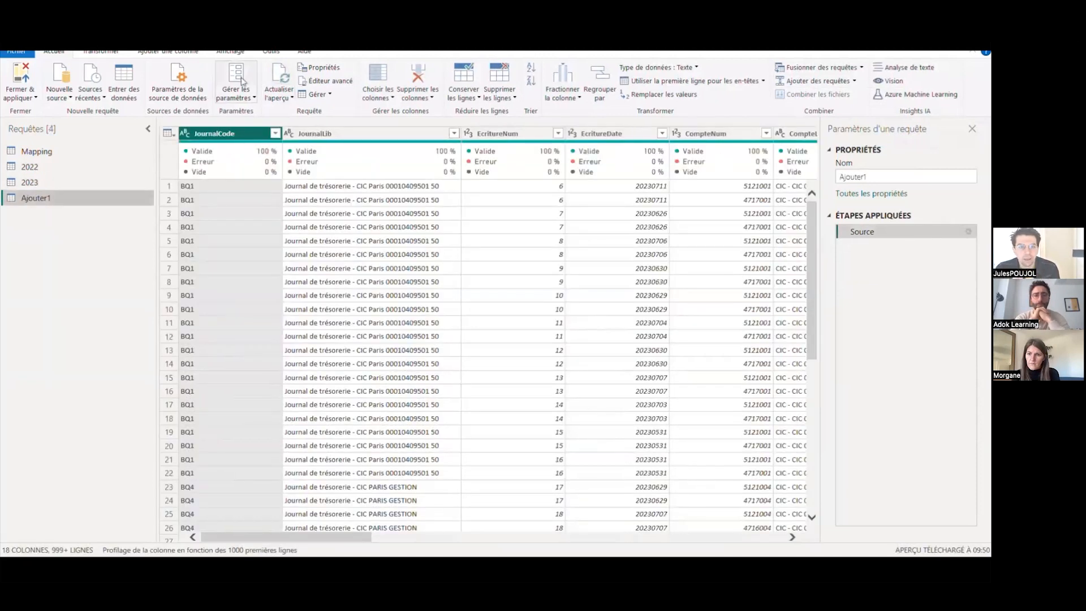
scroll(300, 224, right, 10)
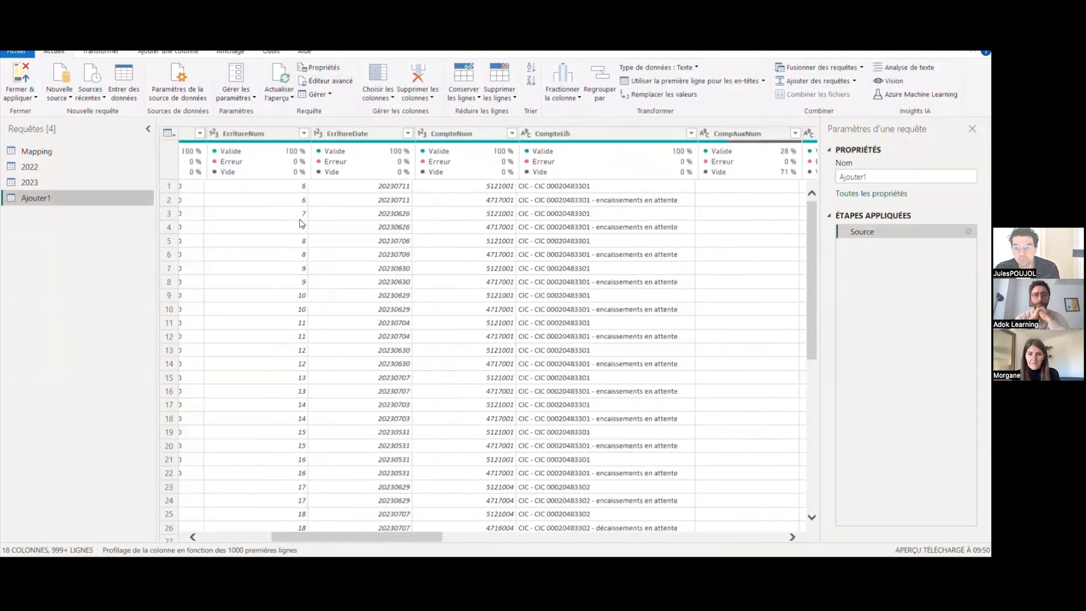
scroll(299, 223, right, 10)
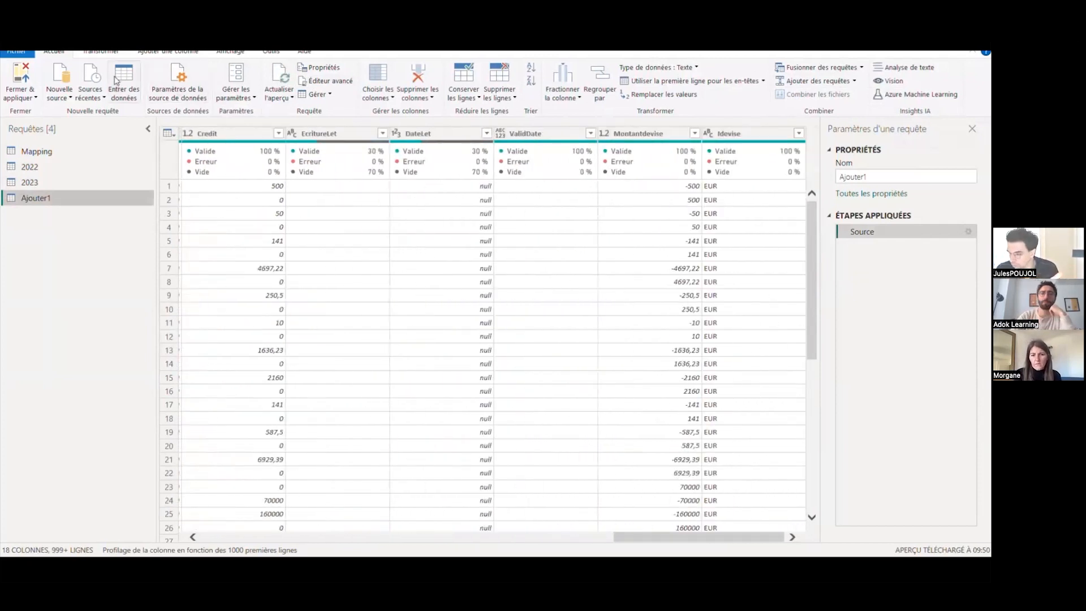
click(171, 53)
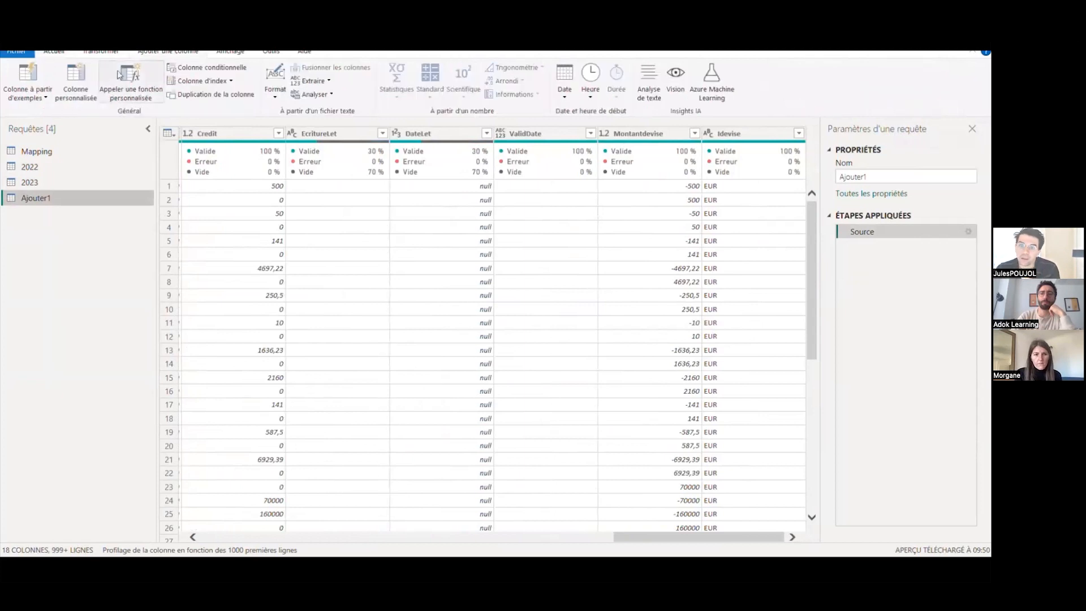
click(82, 83)
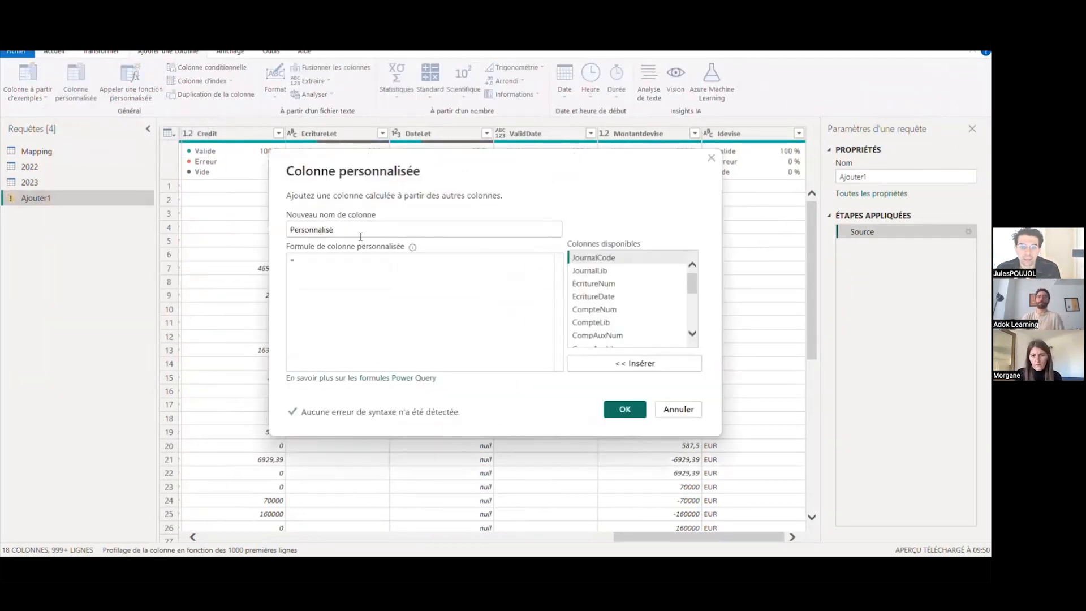
drag(361, 235, 226, 227)
text(Racine 3)
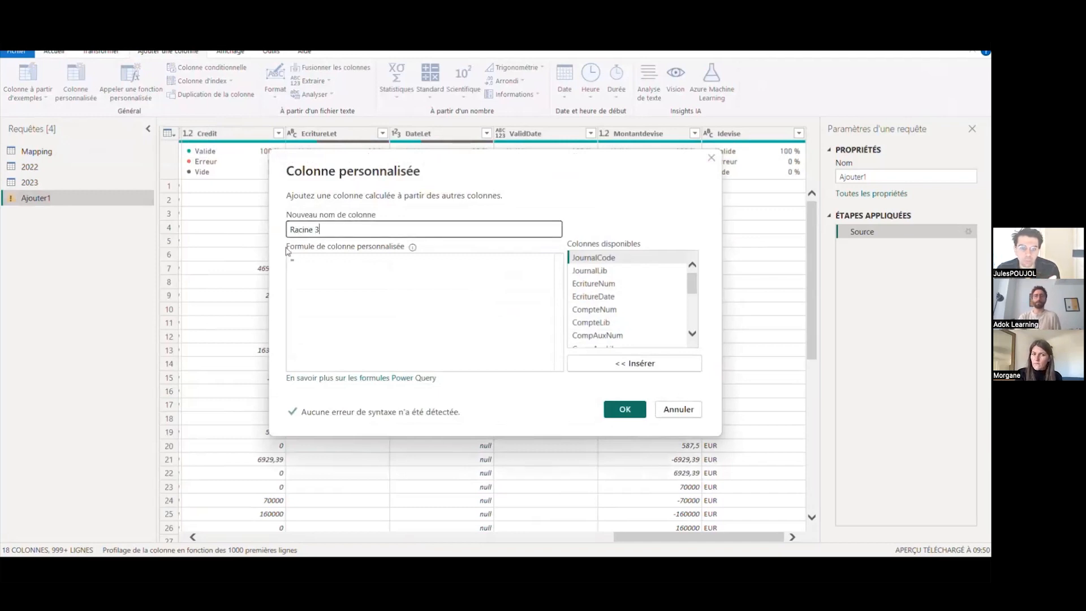
click(339, 261)
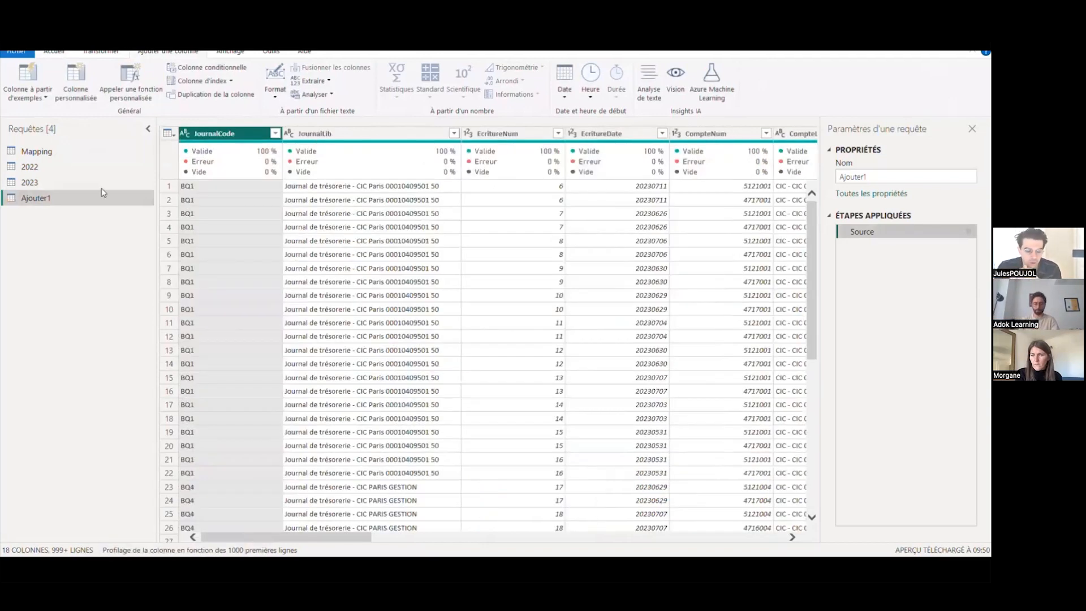
Rename the new appended query as Full
double_click(54, 199)
text(Full)
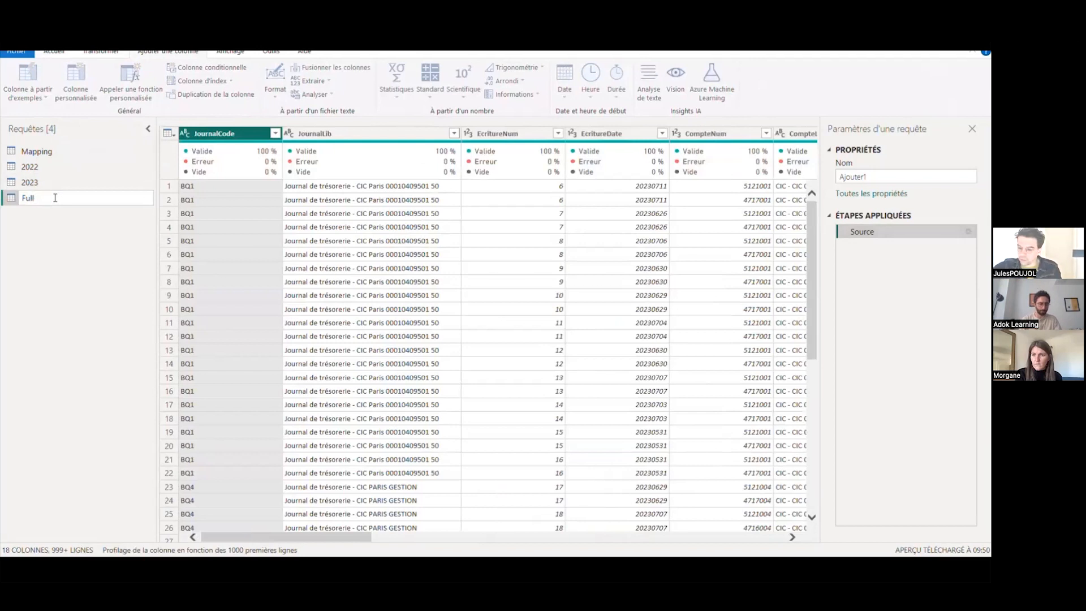
key(Return)
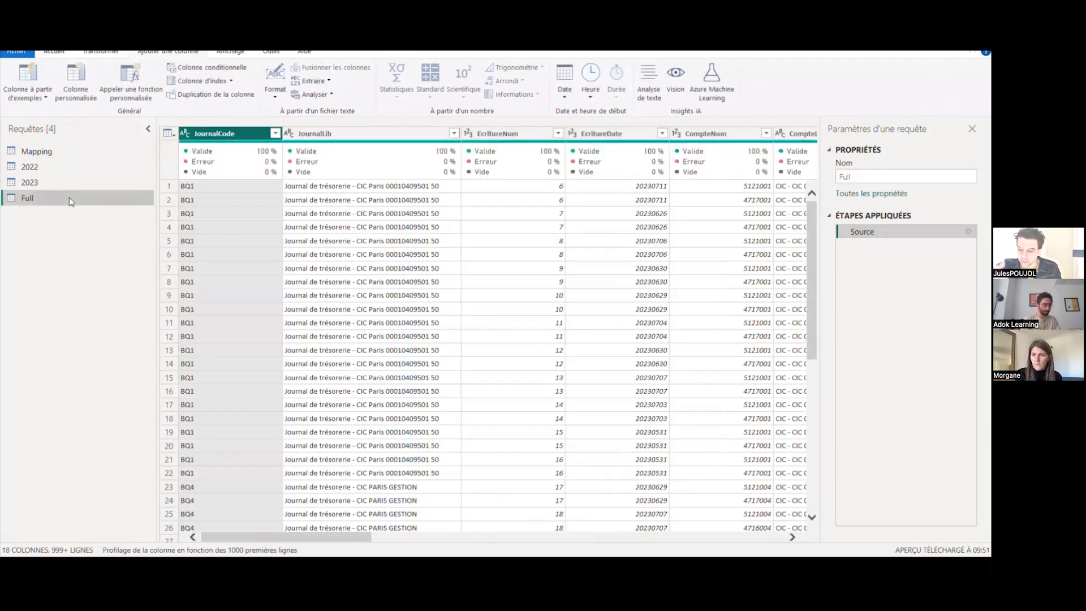
Change the data type of the CompteNum column in the Full query to text (Texte)
scroll(581, 306, right, 4)
click(470, 133)
click(468, 134)
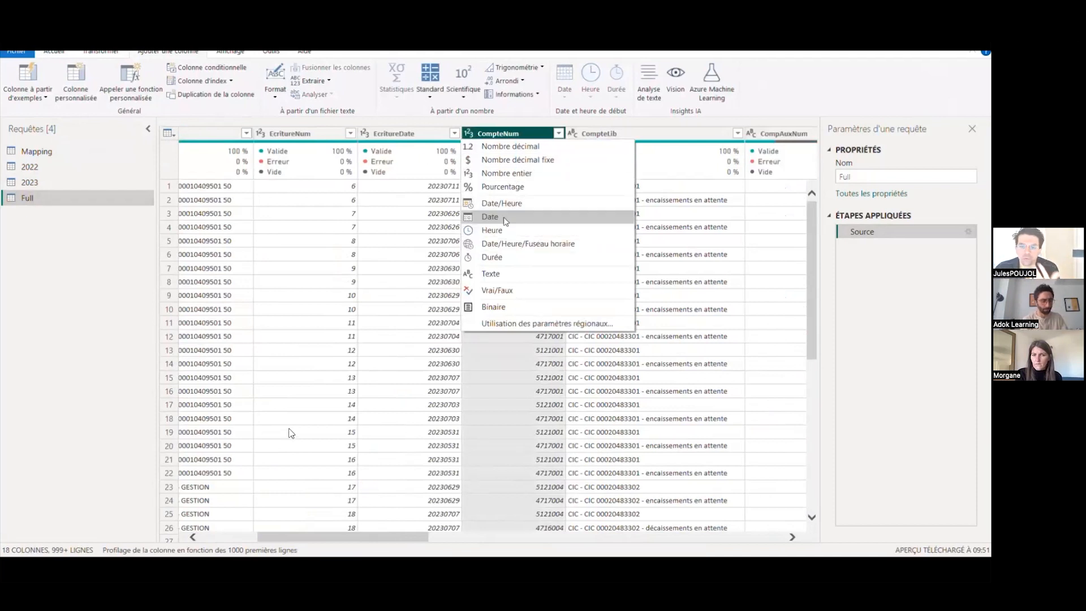
click(492, 274)
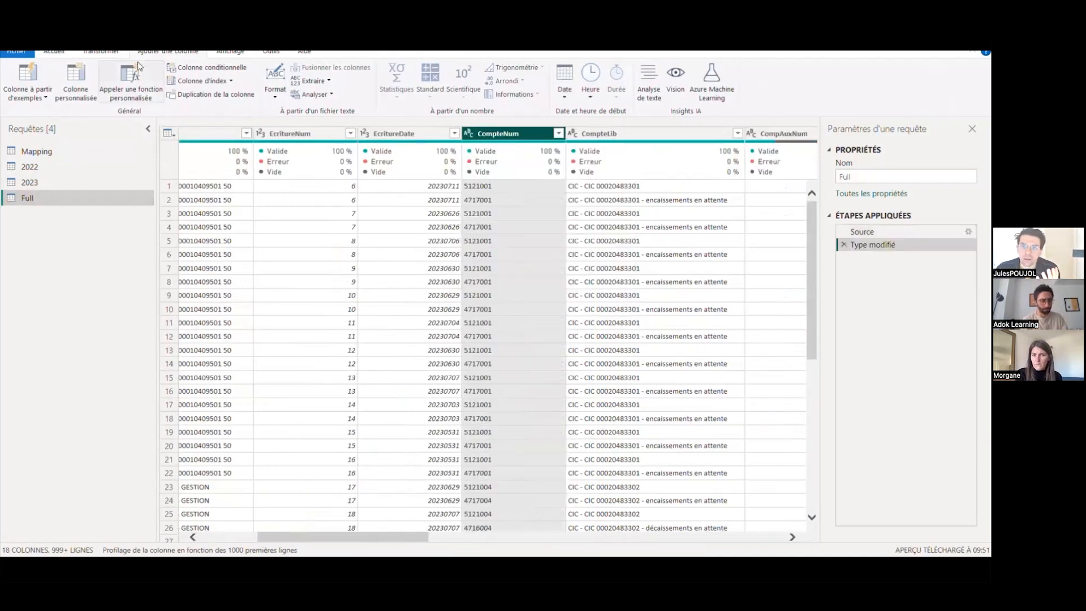
Start a custom column in the Full query and name it Racine 3
click(85, 80)
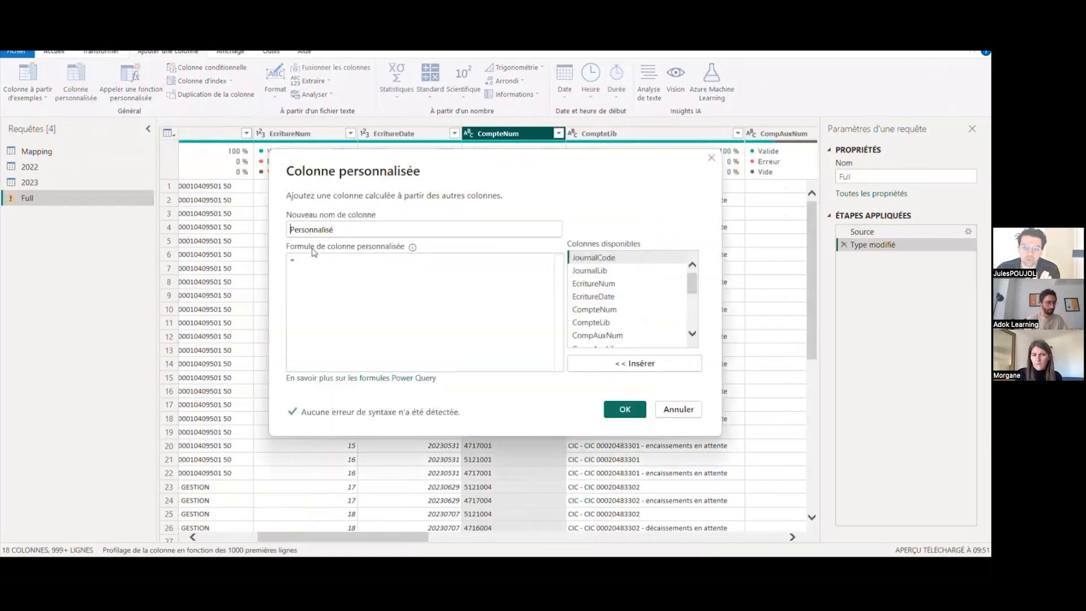
text(Ra)
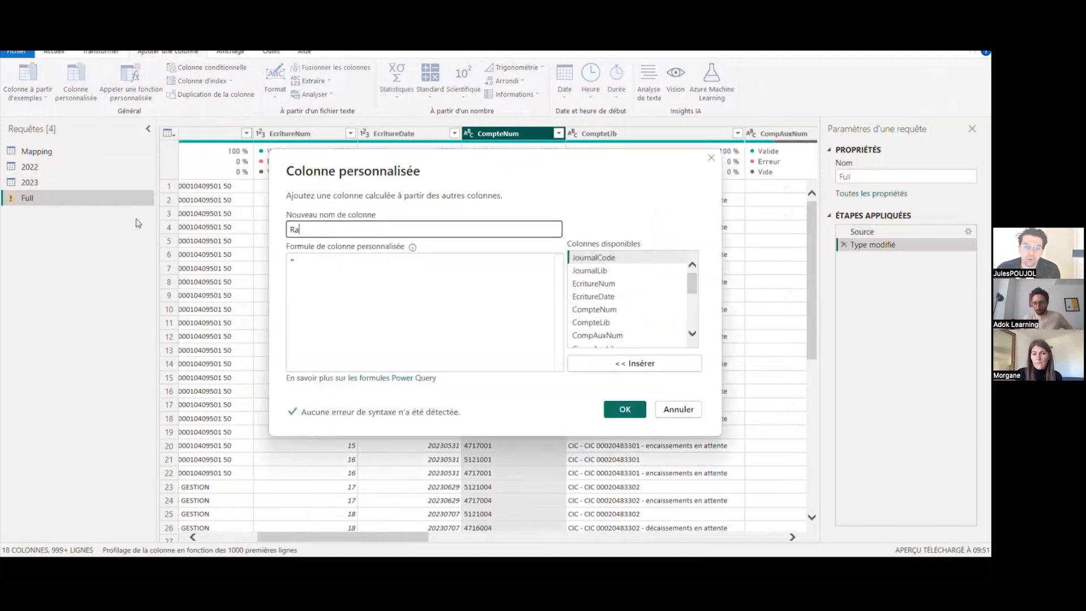
text(cine 3)
Enter the formula Text.Start([CompteNum],3) for the Racine 3 column and create the column
click(320, 267)
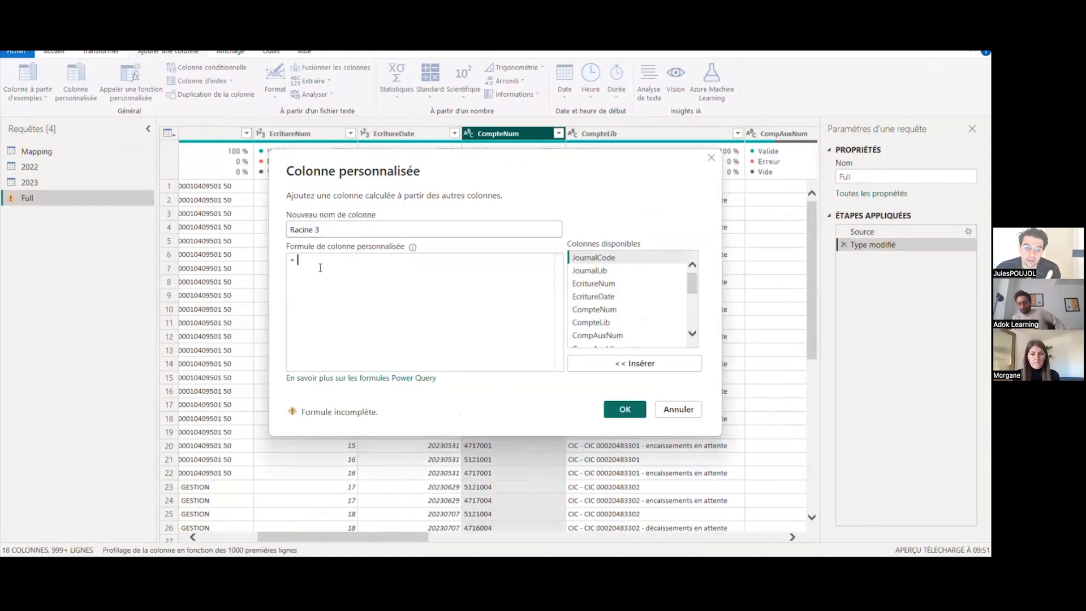
text(Text?)
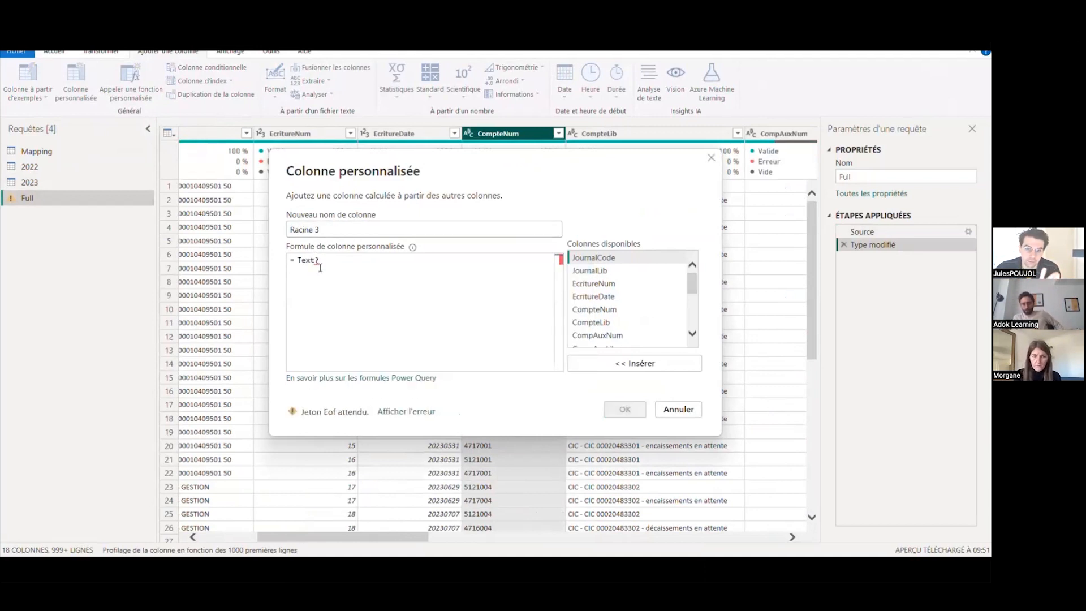
key(BackSpace)
text(.st)
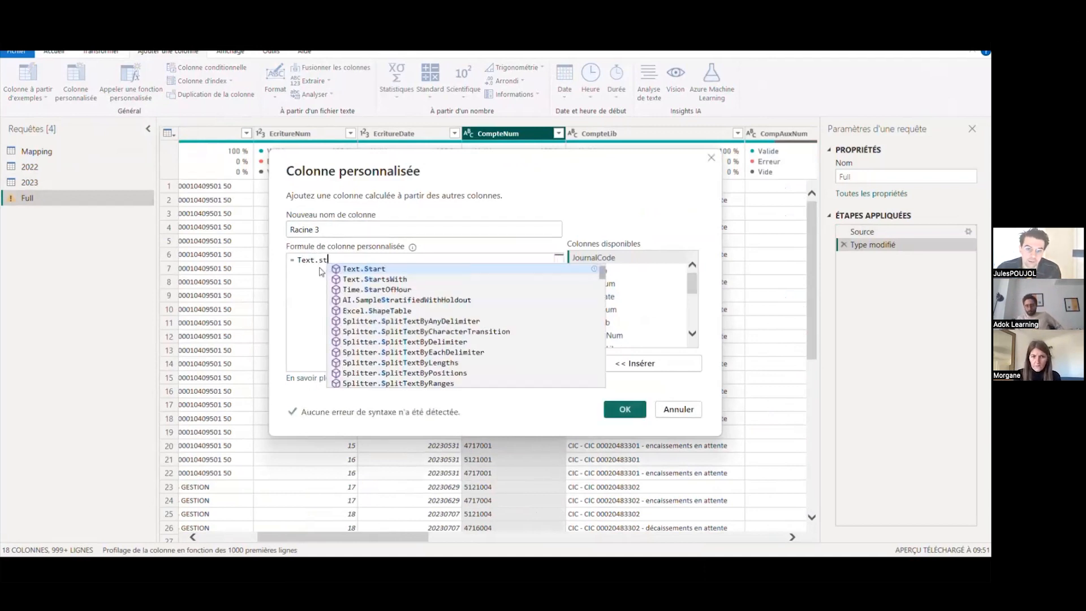
key(Tab)
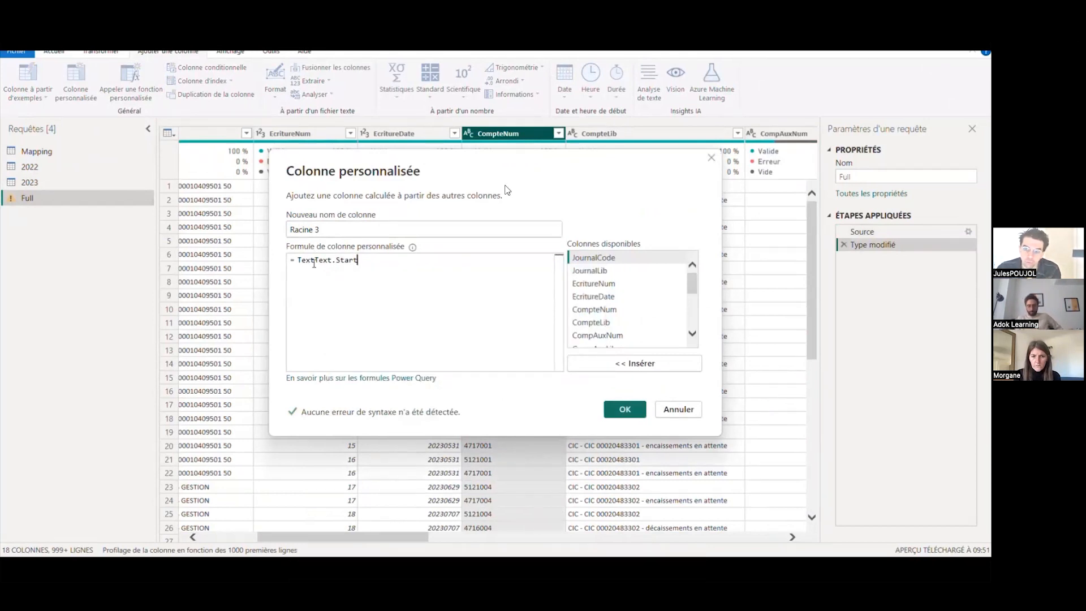
double_click(314, 261)
text(text)
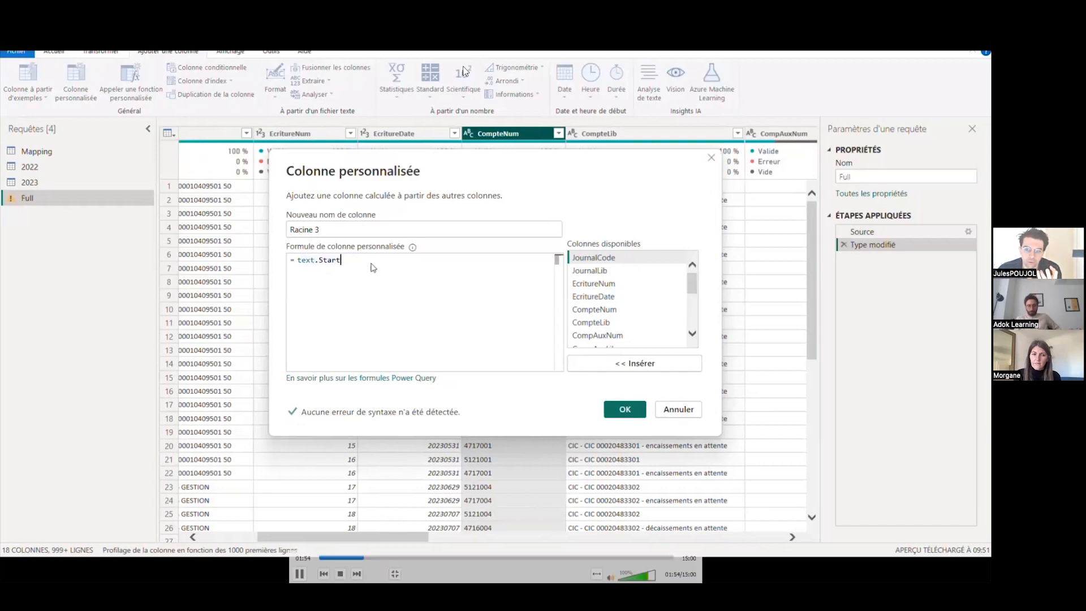
text(()
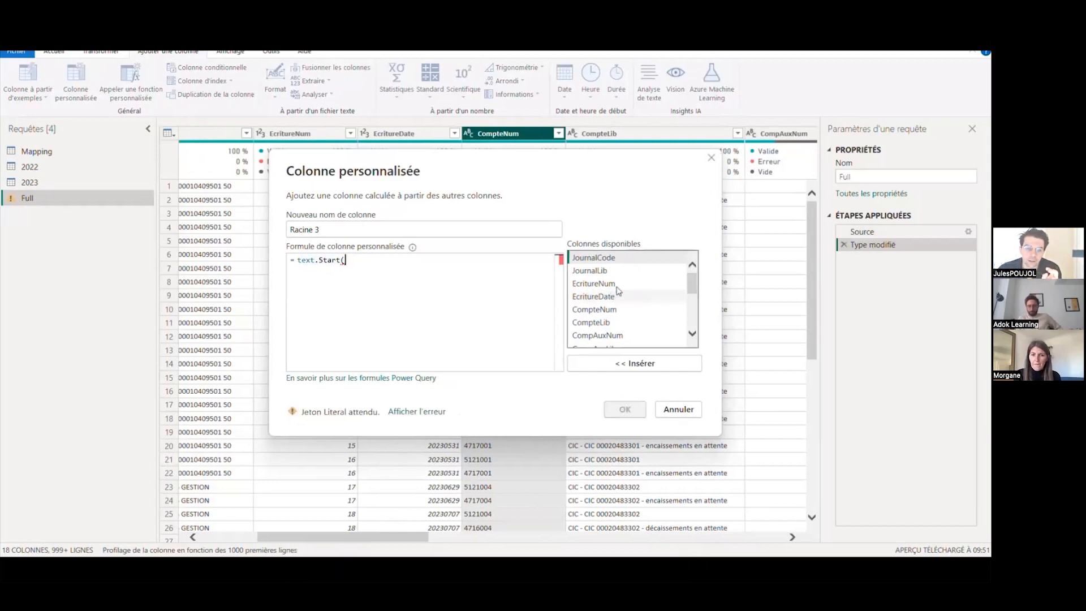
double_click(617, 312)
text(,3))
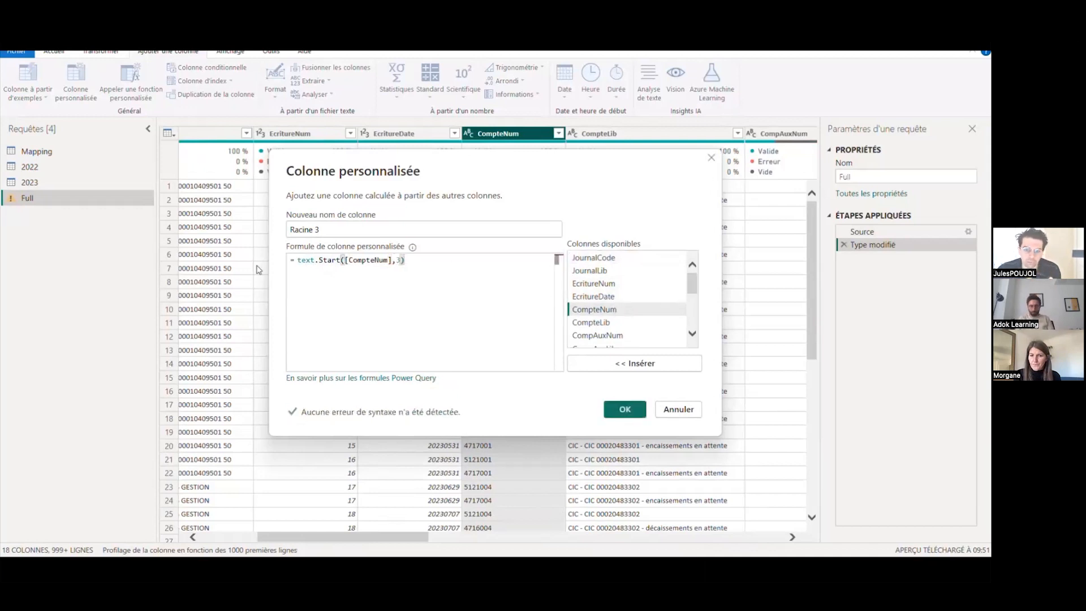
click(301, 260)
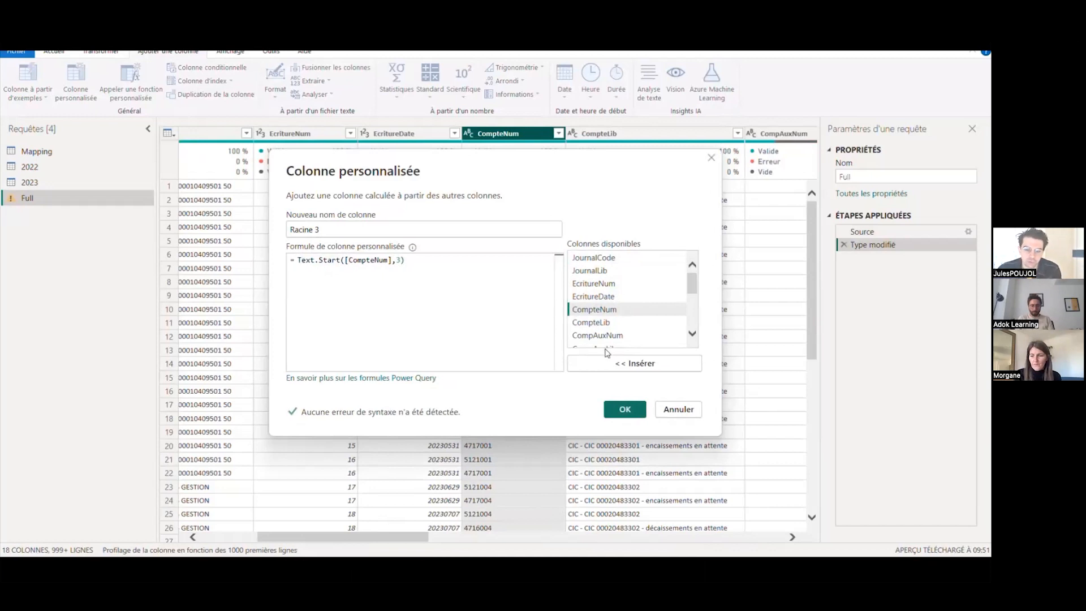
click(638, 411)
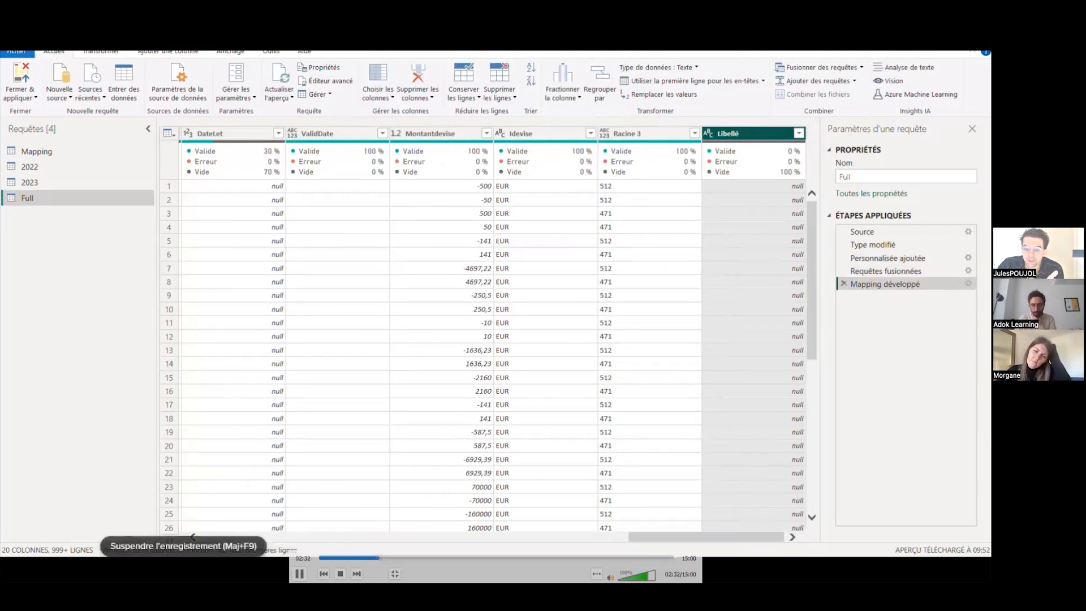
key(space)
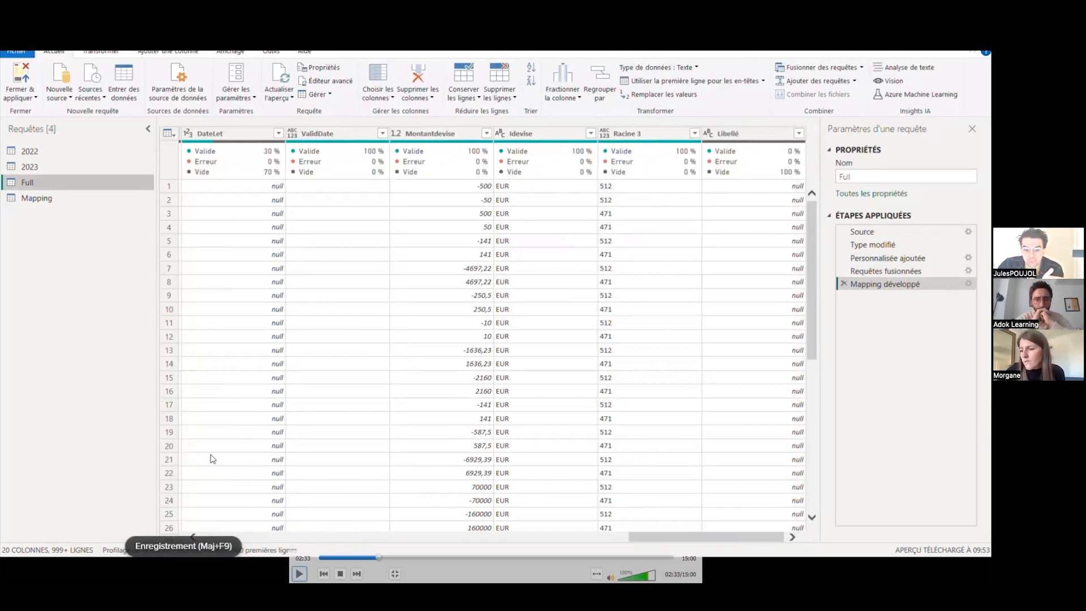
click(299, 573)
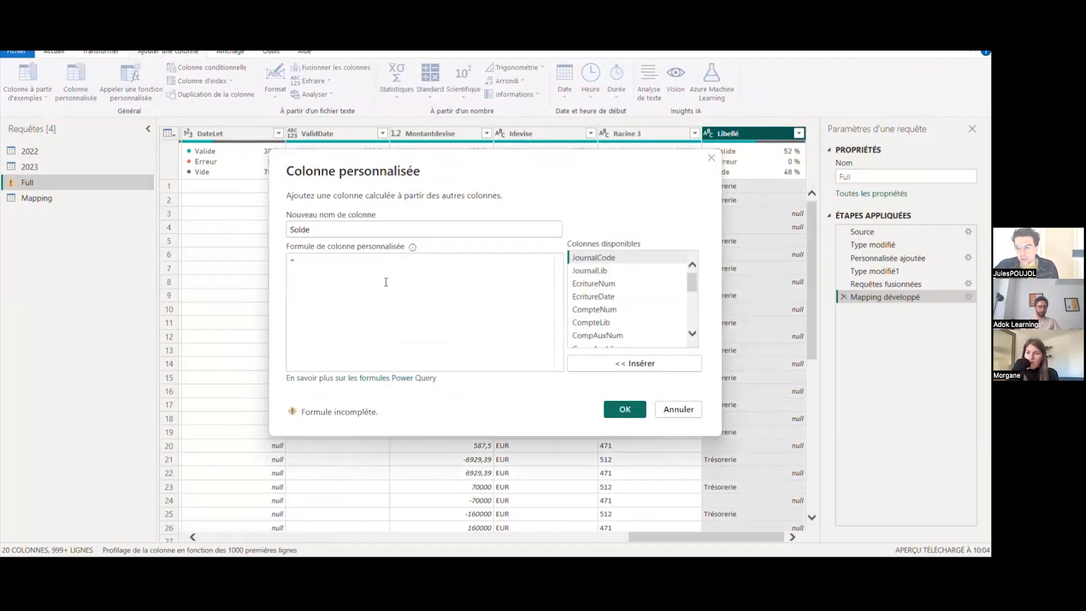
Enter the formula [Debit]-[Credit] for the Solde custom column and create the column
scroll(607, 308, down, 3)
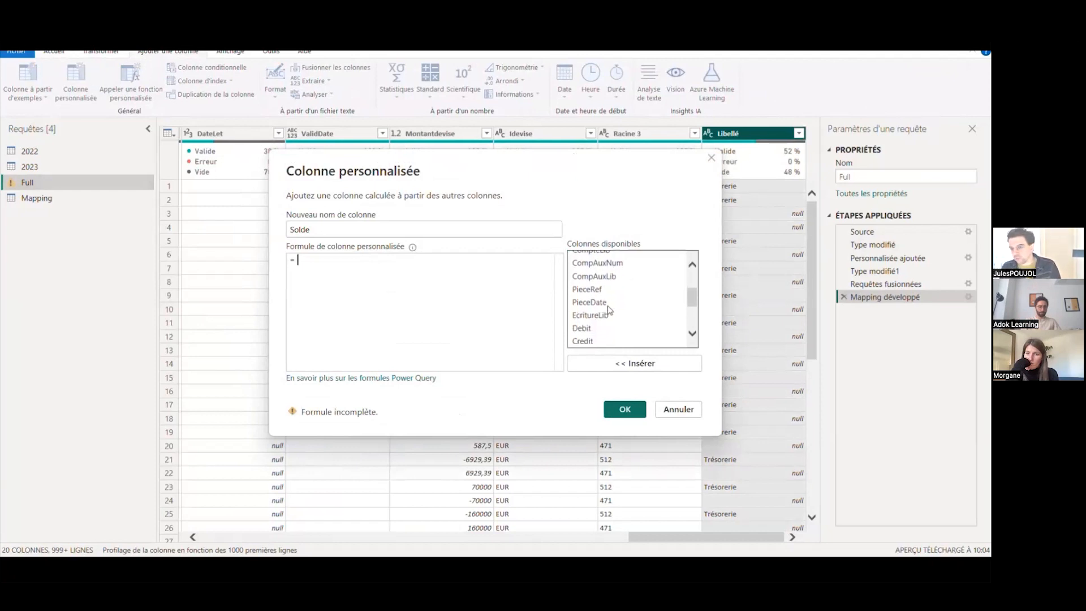
click(591, 304)
double_click(592, 311)
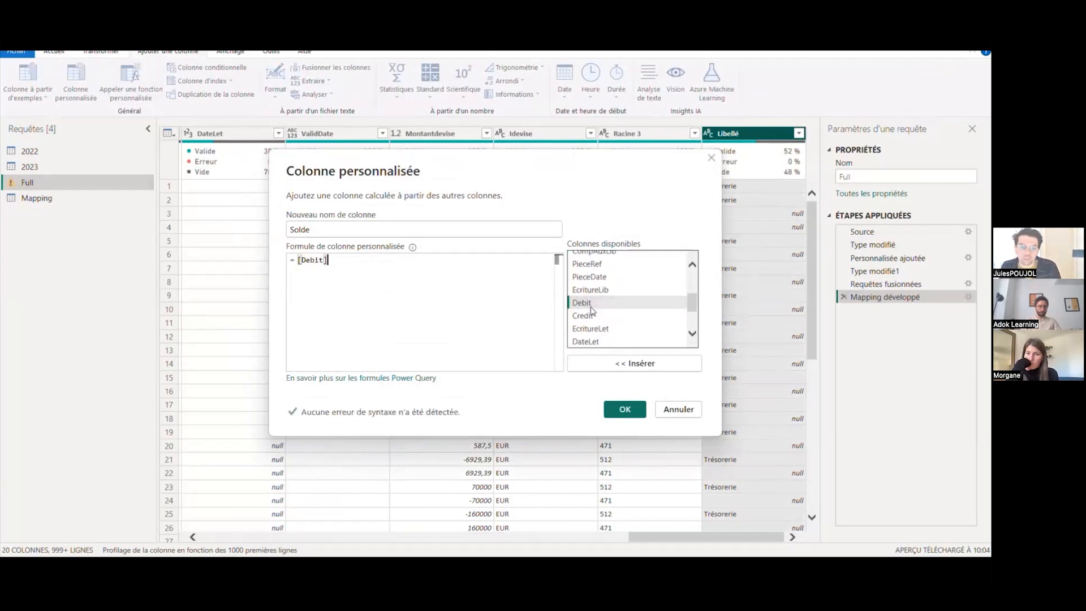
text(-)
double_click(588, 314)
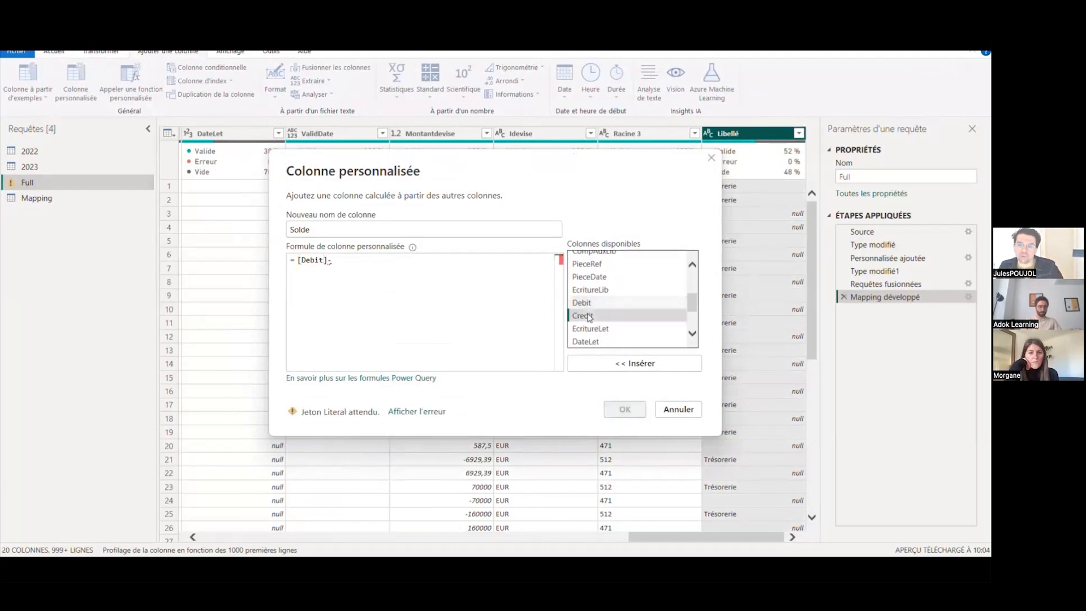
click(625, 409)
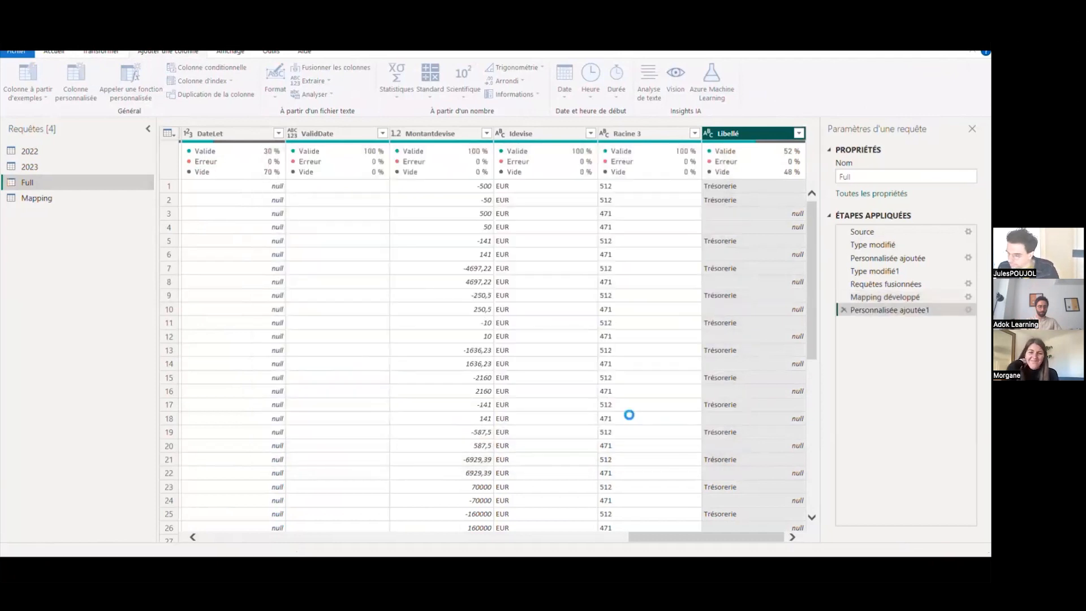
Set the data type of the Solde column to decimal number (Nombre décimal), replacing its existing type conversion
click(710, 138)
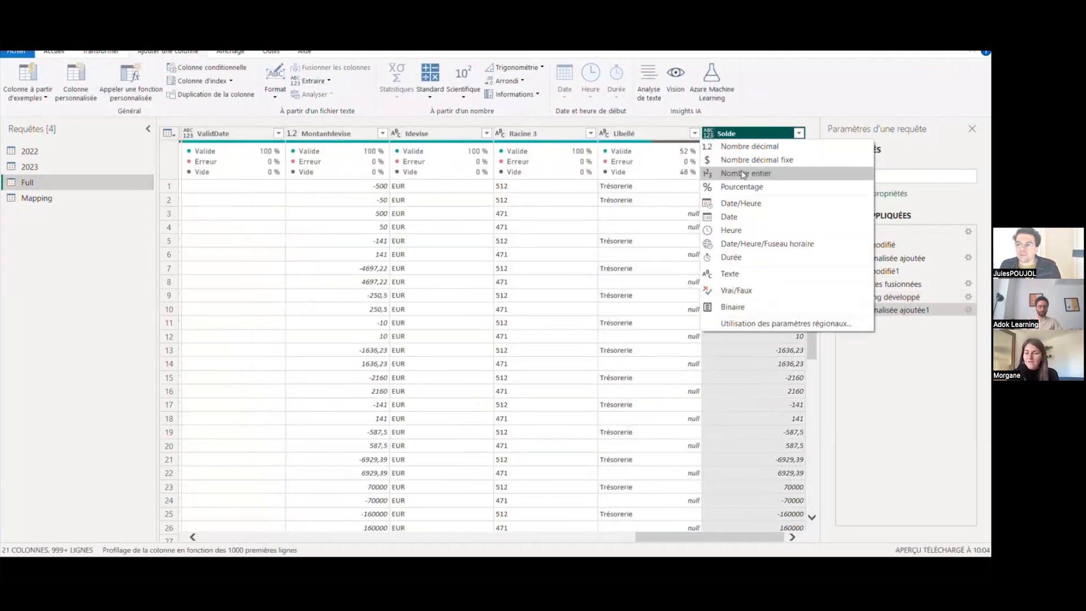
click(757, 163)
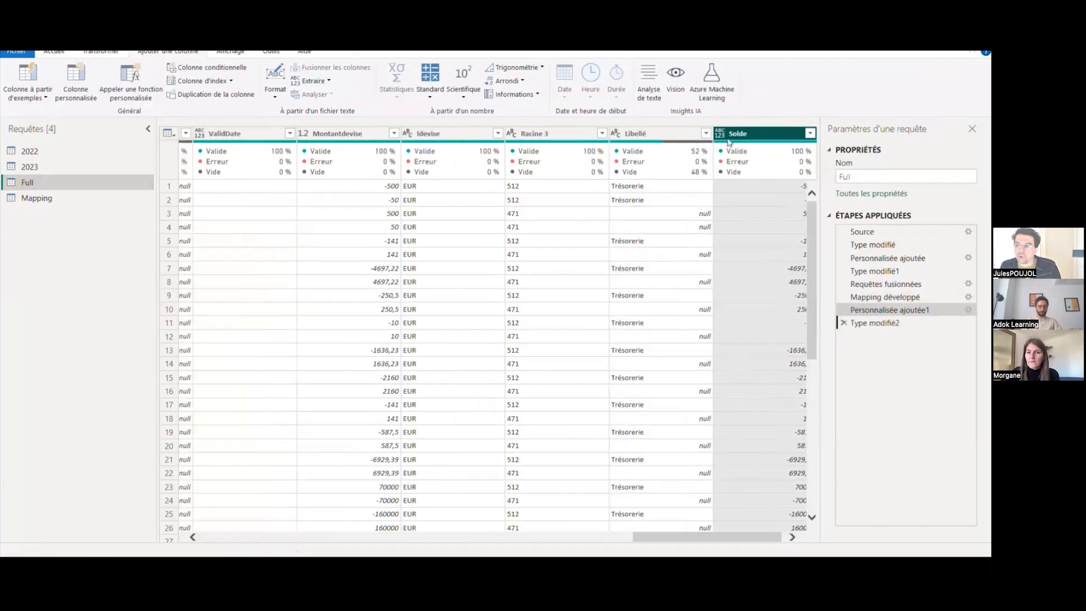
click(709, 135)
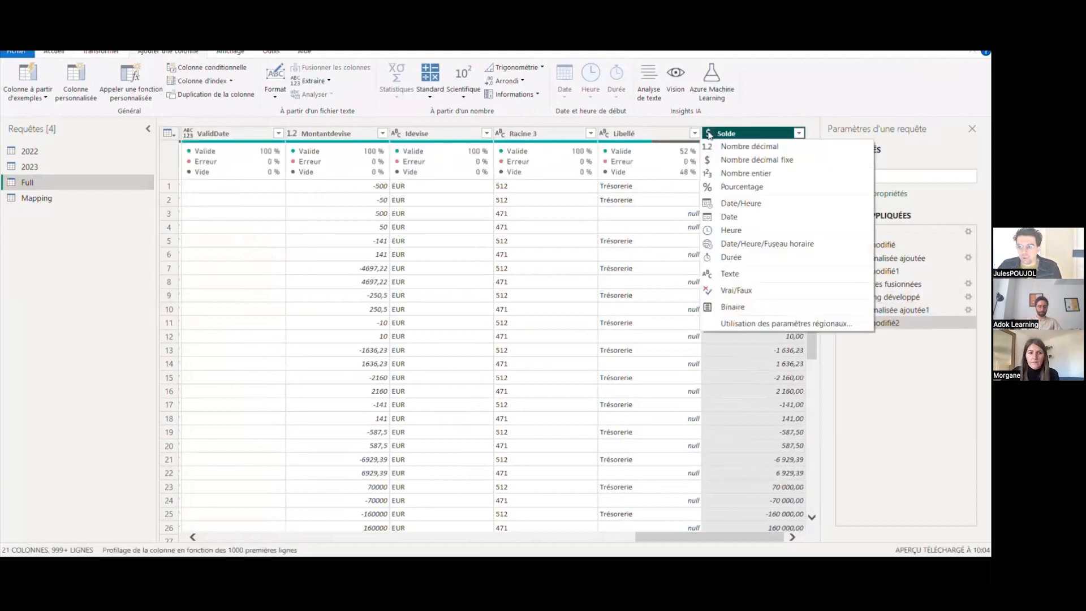
click(756, 148)
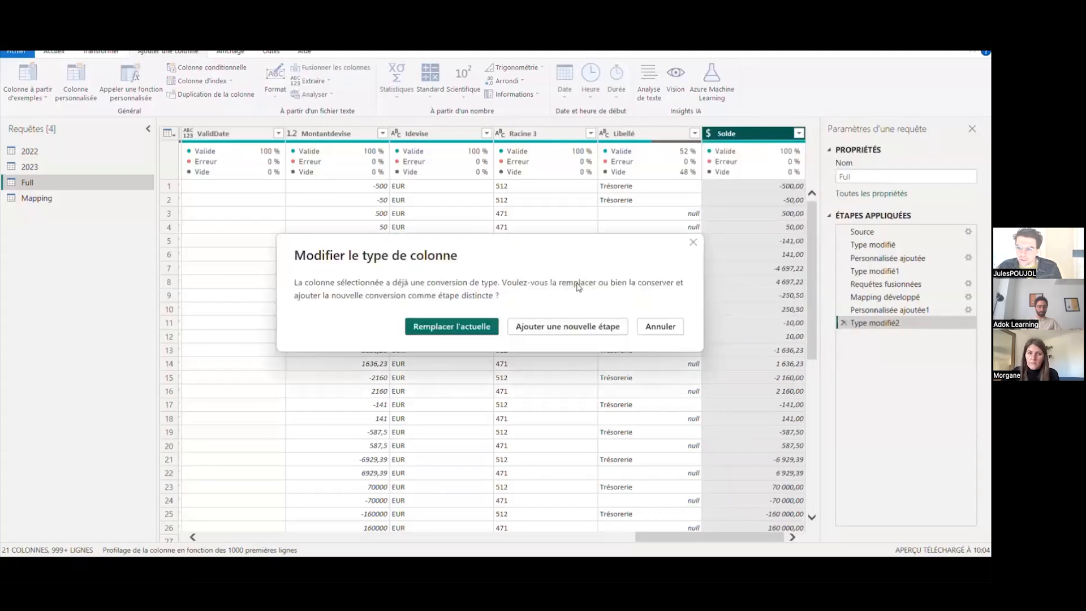
click(466, 324)
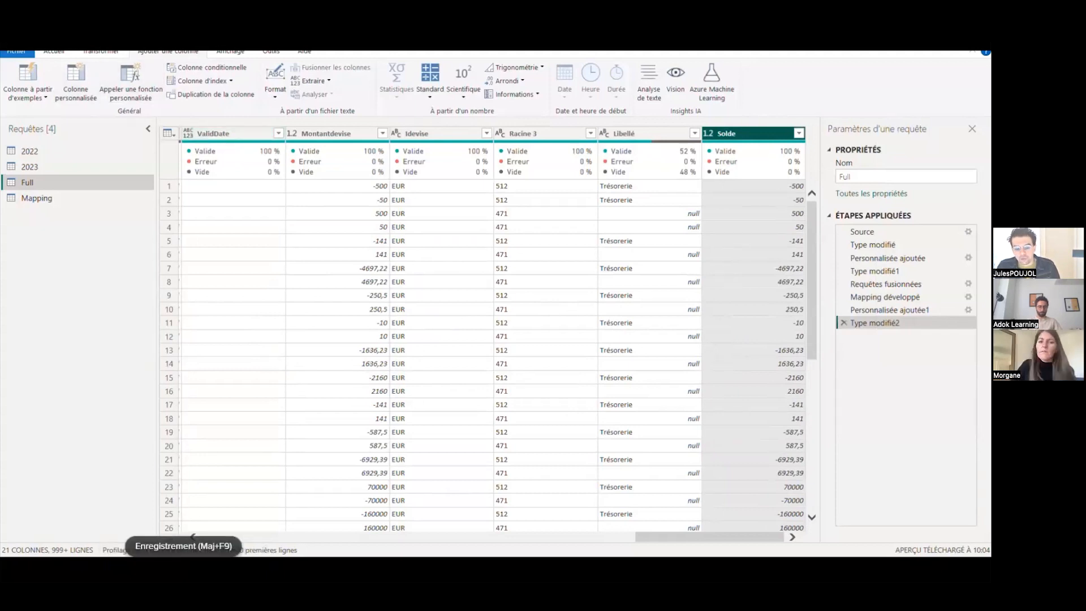
Move the EcritureDate column to the end of the Full table, after Solde
scroll(259, 269, left, 15)
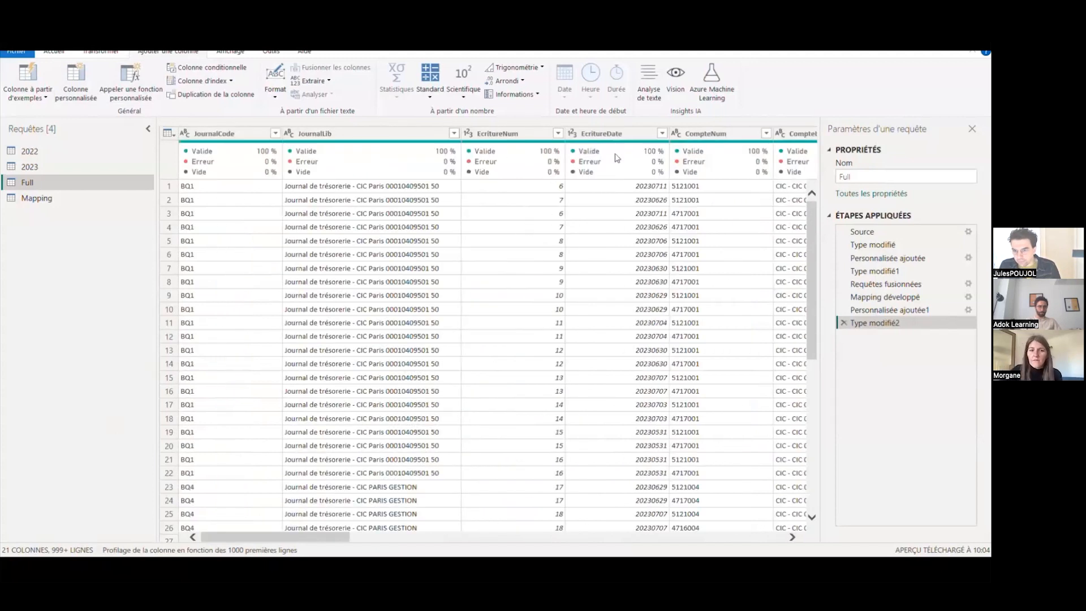
drag(609, 135, 818, 214)
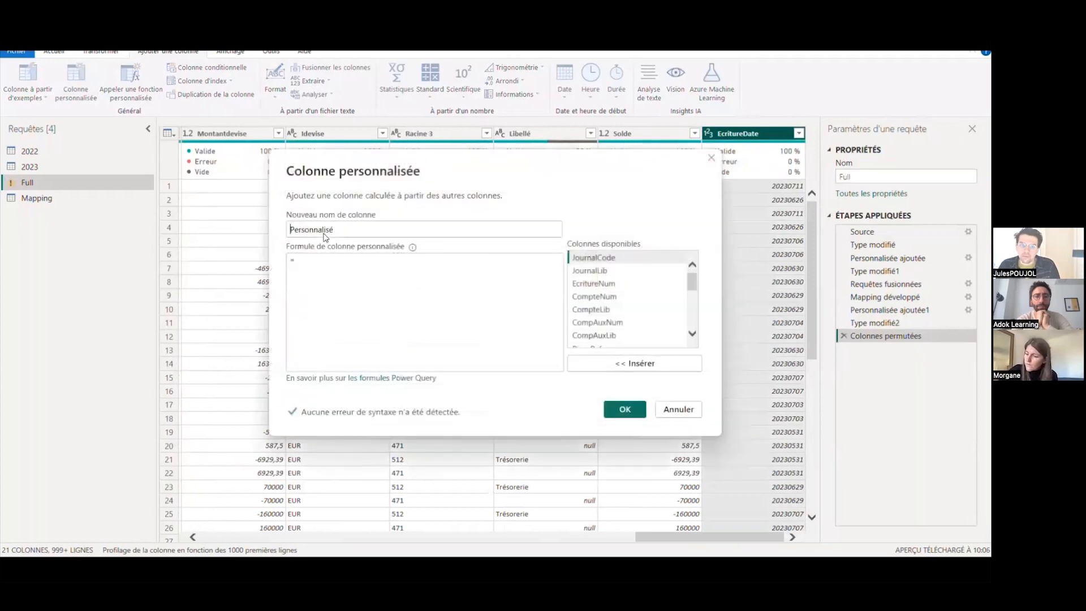
drag(341, 232, 226, 215)
text(Année)
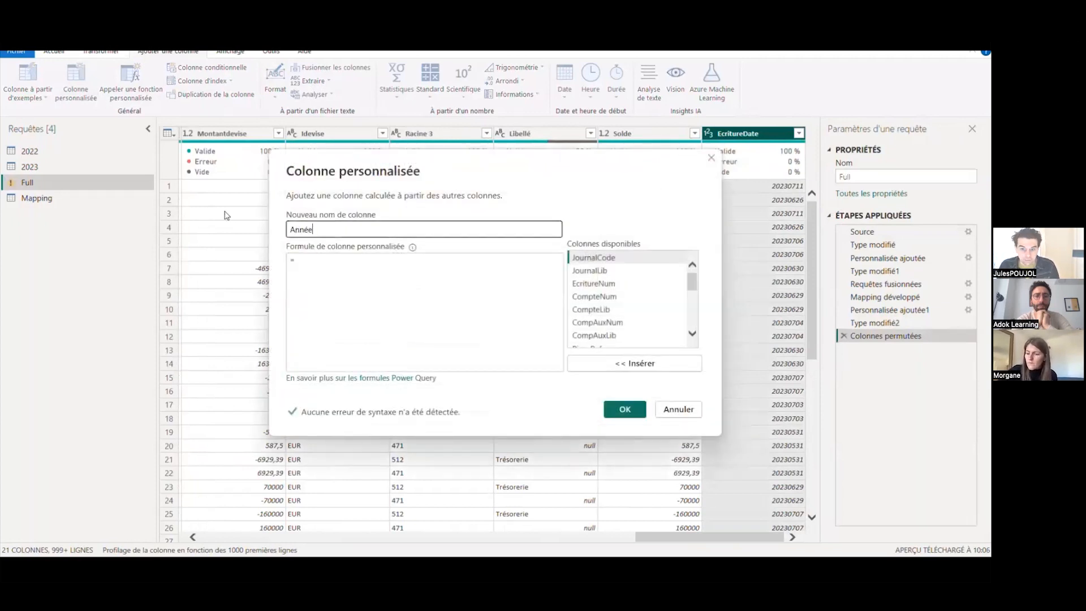
click(367, 258)
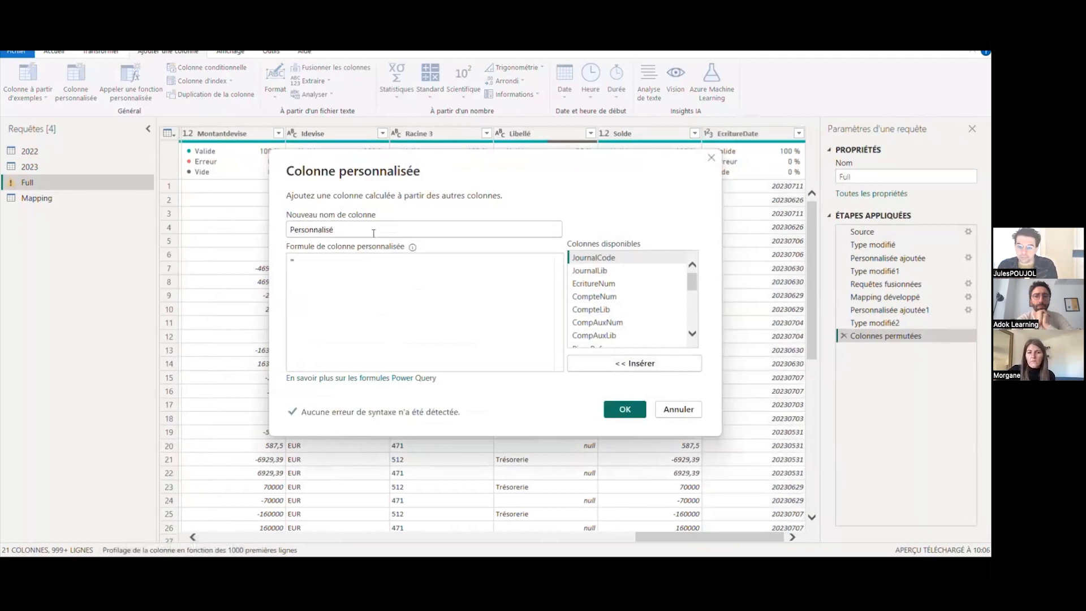
Name the new custom column Année and begin its formula with the Text.Start function
drag(373, 232, 192, 205)
text(A)
click(337, 270)
text(te)
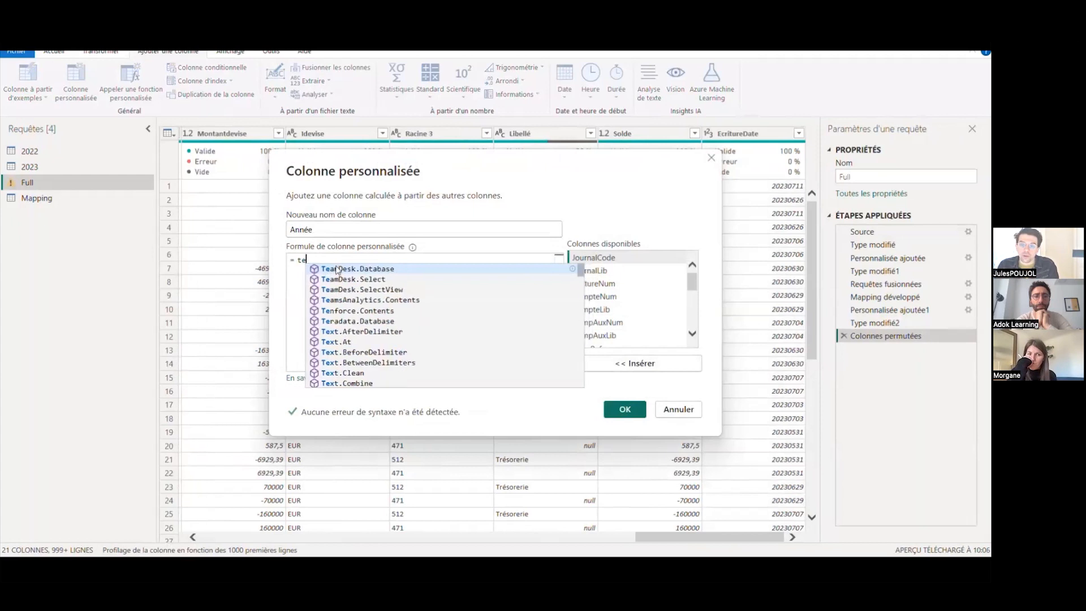
key(BackSpace)
key(BackSpace)
text(Text.sta)
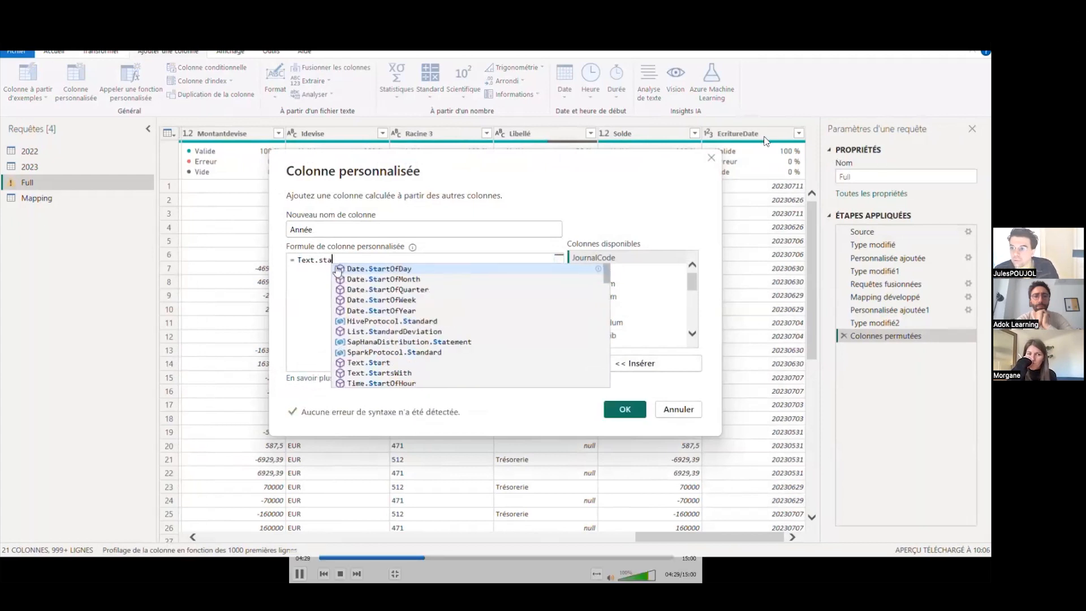
text(rt)
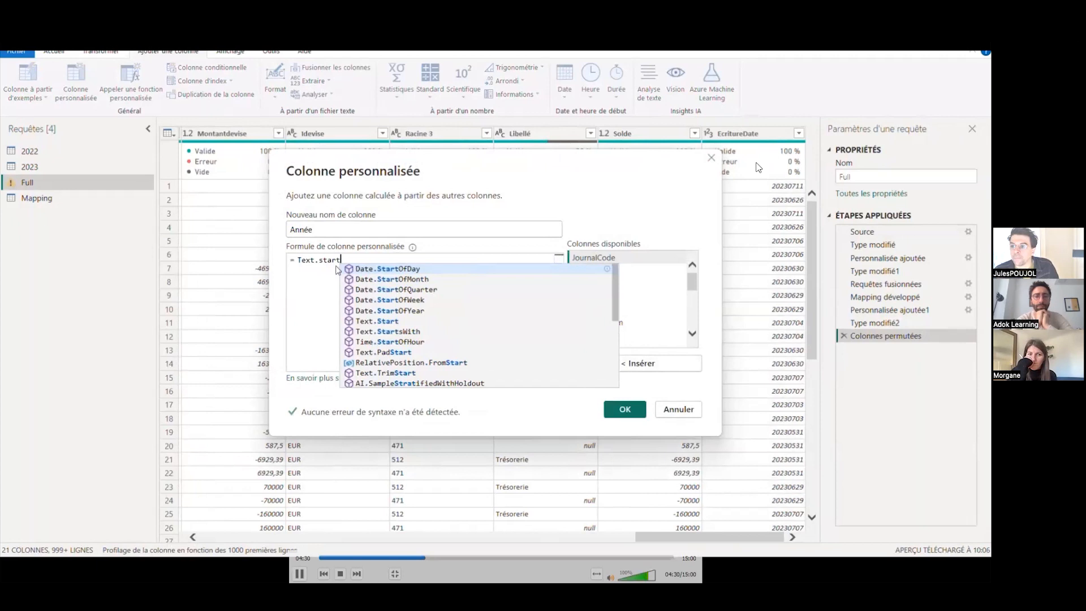
click(397, 322)
key(BackSpace)
key(BackSpace)
key(BackSpace)
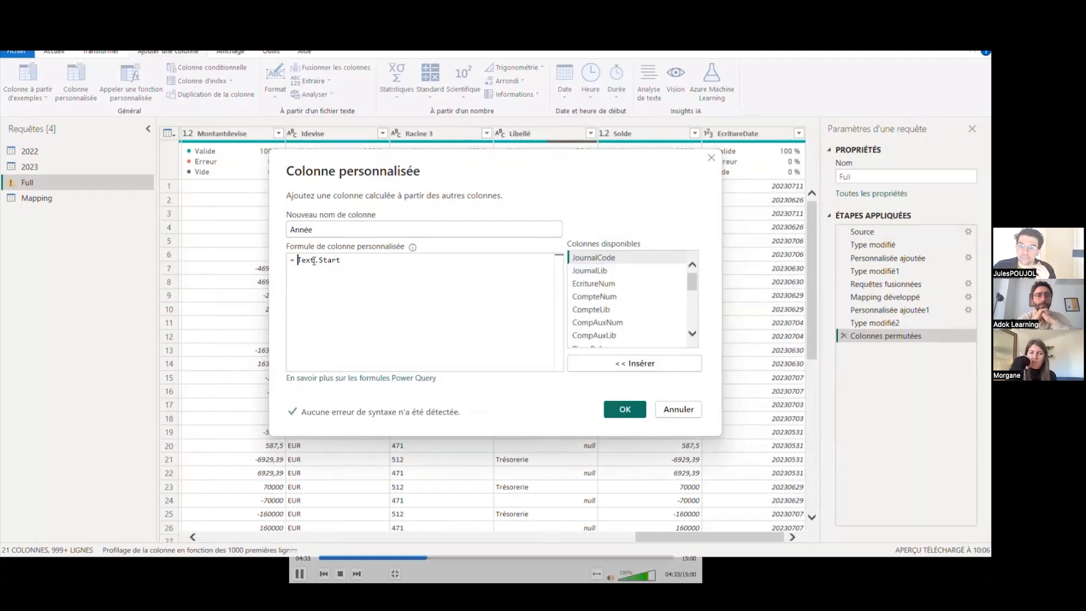
Complete the Année formula as Text.Start([EcritureDate],4) and create the column
text(()
scroll(630, 318, down, 5)
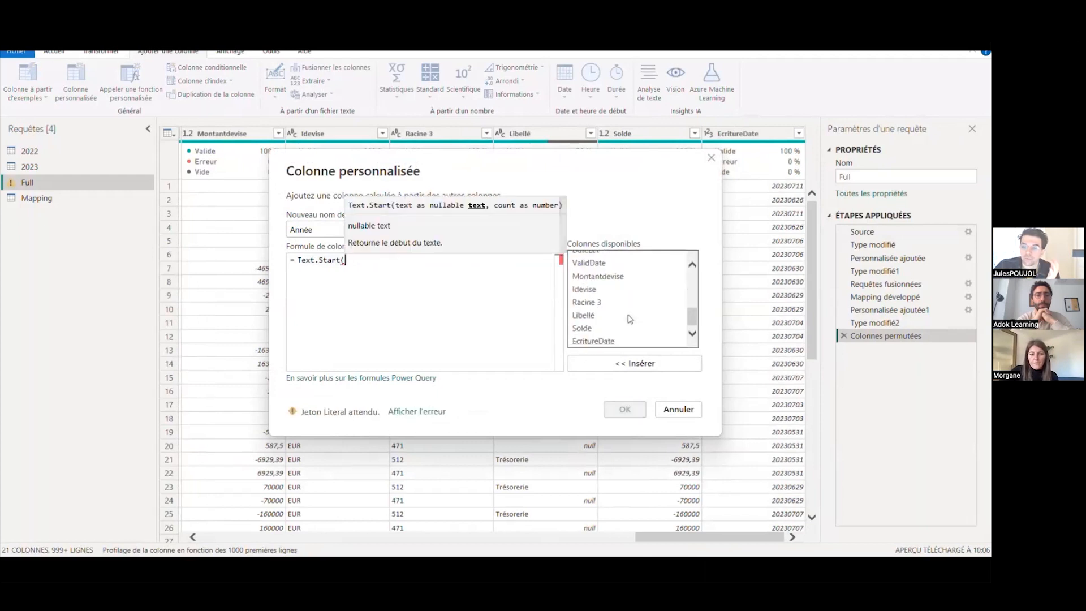
double_click(598, 341)
text(,4))
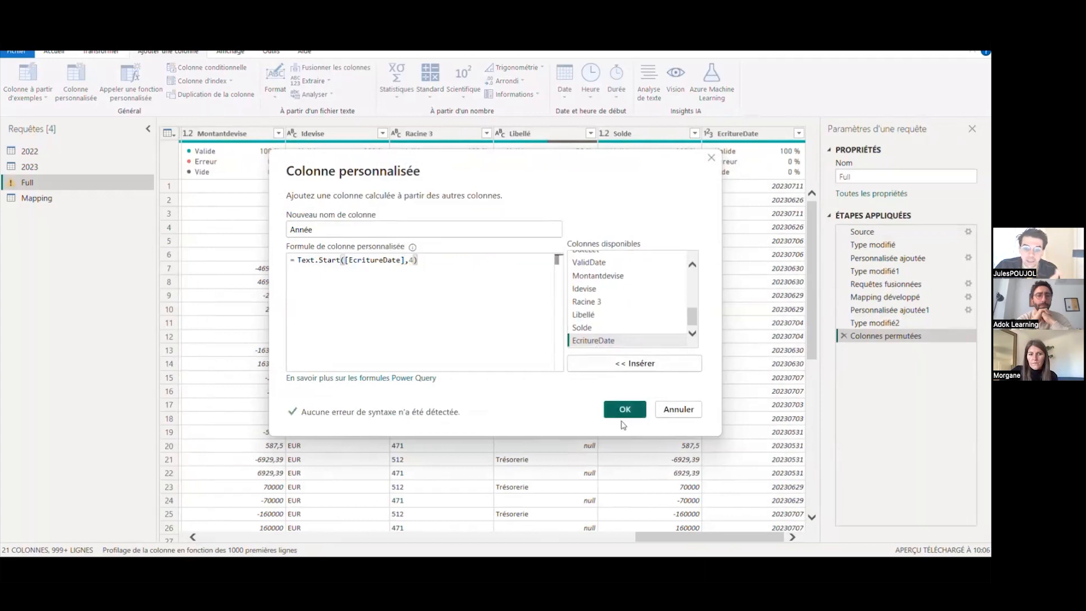
click(625, 409)
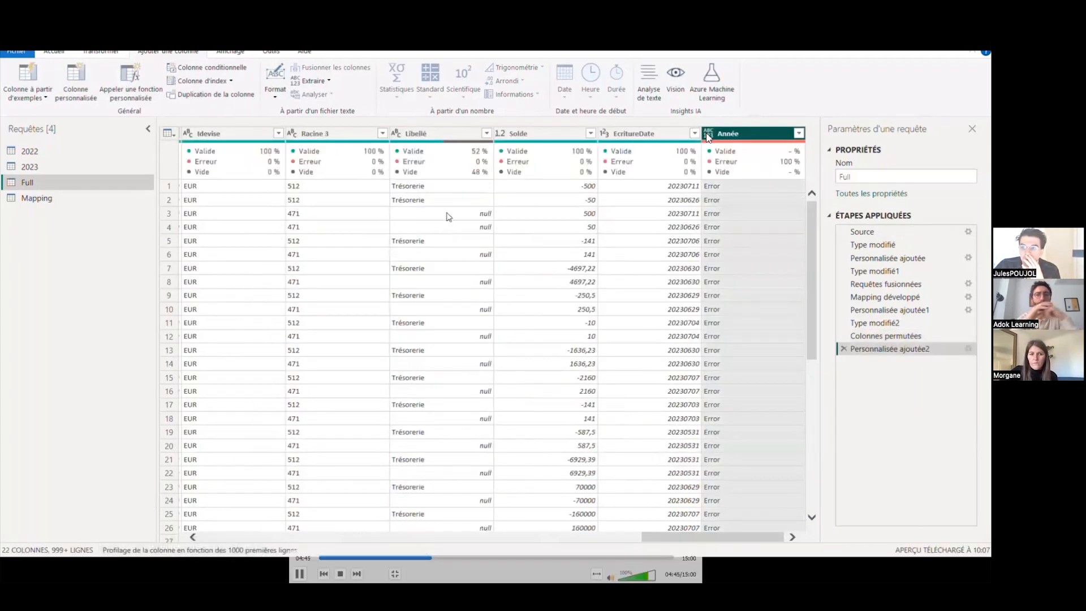
Change the EcritureDate column's data type to text (Texte) and move that applied step before the one adding Année
click(653, 133)
click(604, 133)
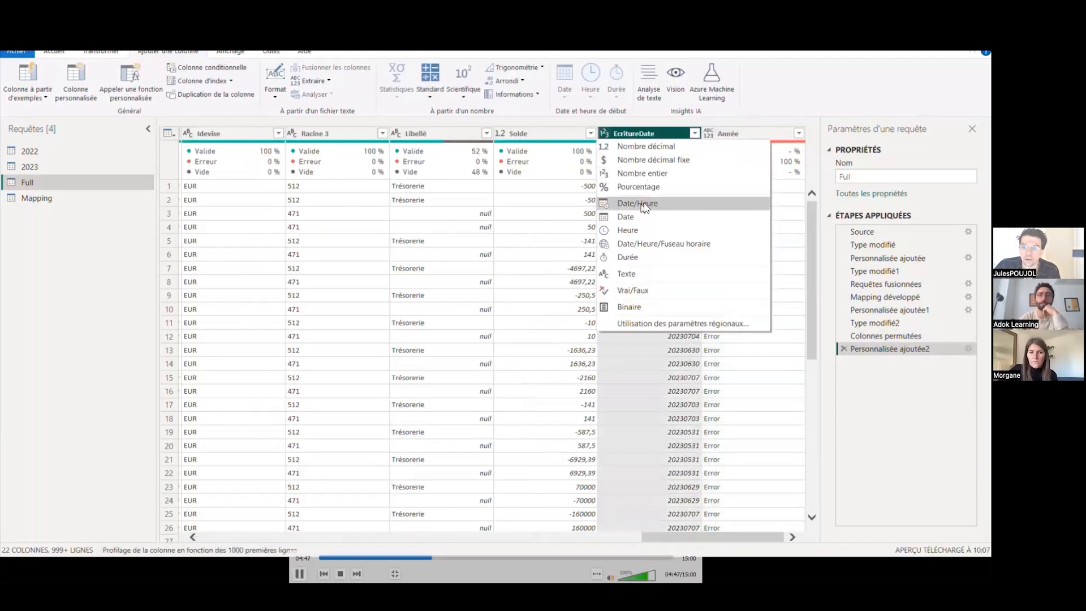
click(656, 275)
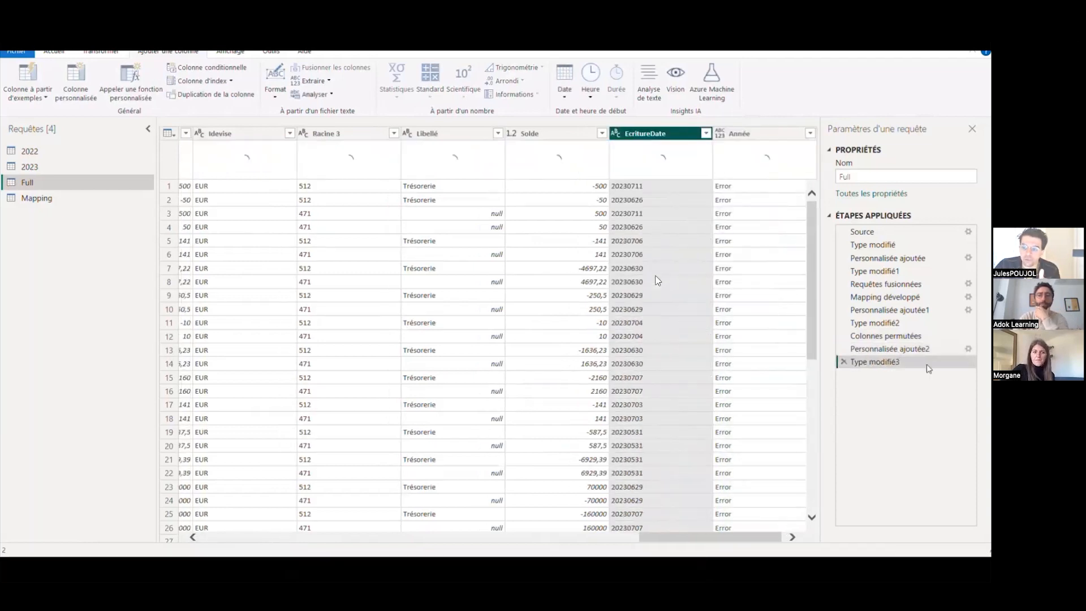
mouse_move(884, 353)
mouse_down()
mouse_move(884, 384)
mouse_move(879, 373)
mouse_up()
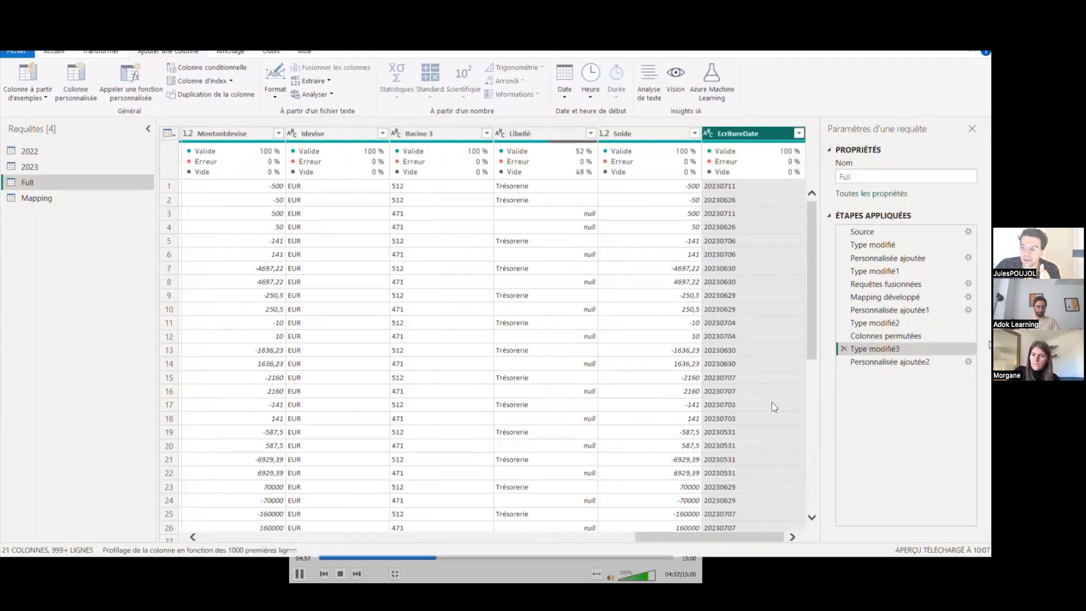
click(871, 362)
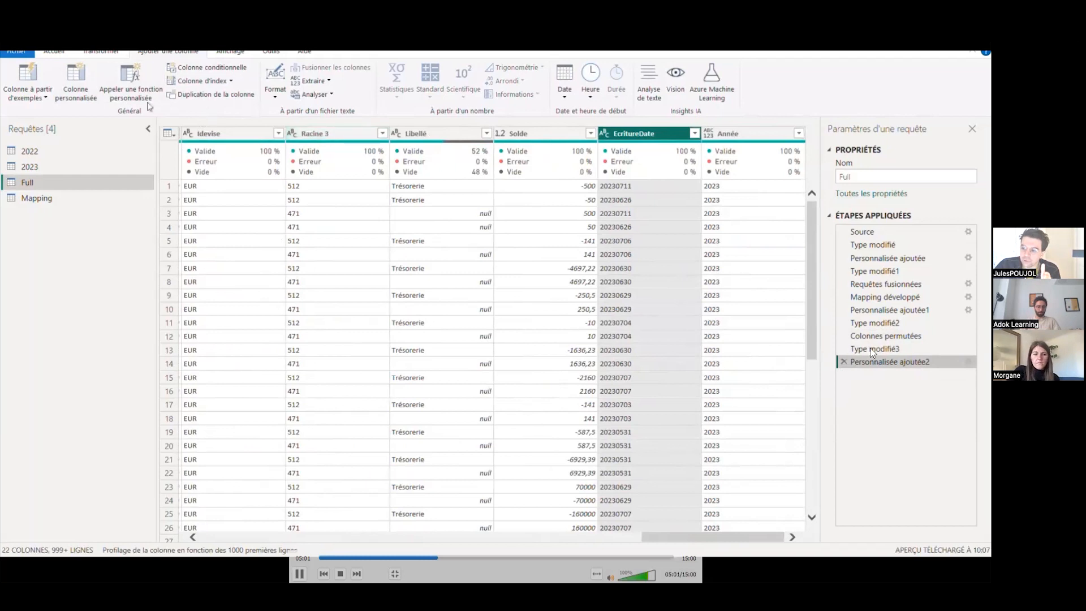
Add a custom column that extracts the month with the formula Text.Middle([EcritureDate],4,2)
click(90, 72)
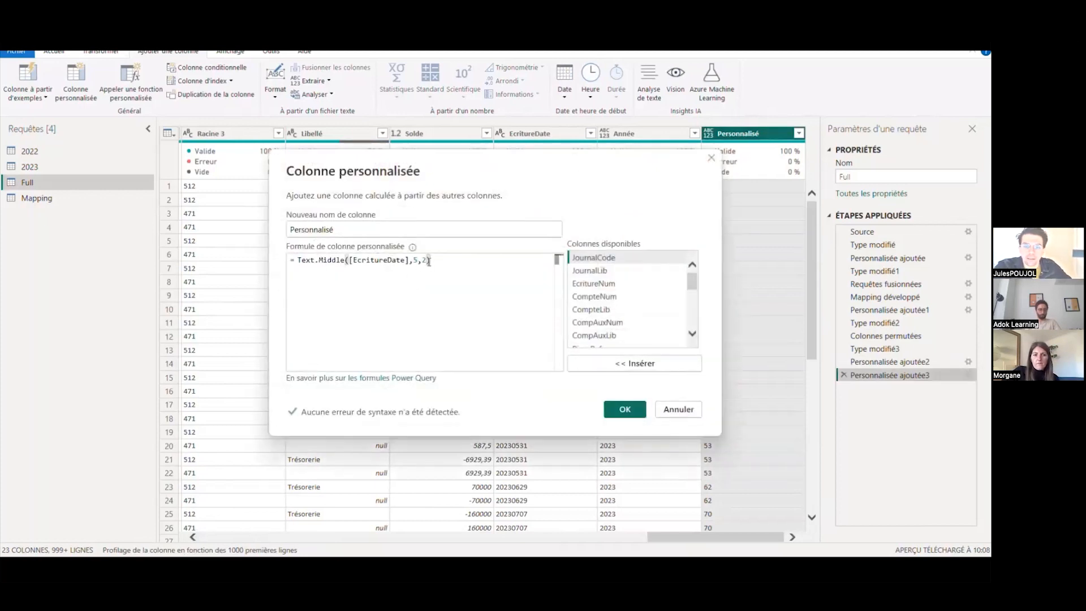
click(415, 261)
key(Delete)
text(4)
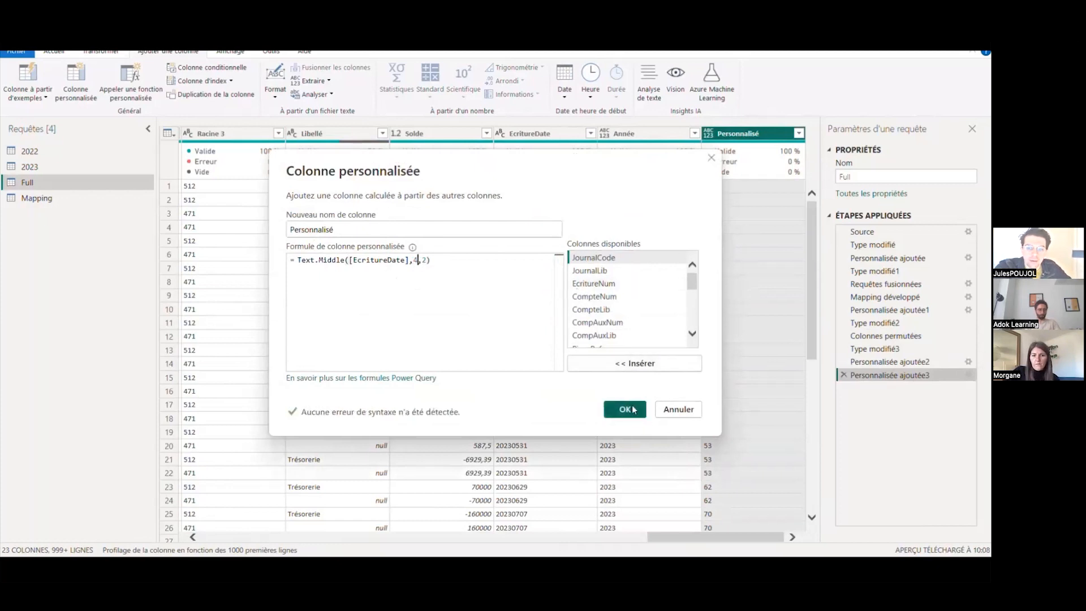
click(633, 410)
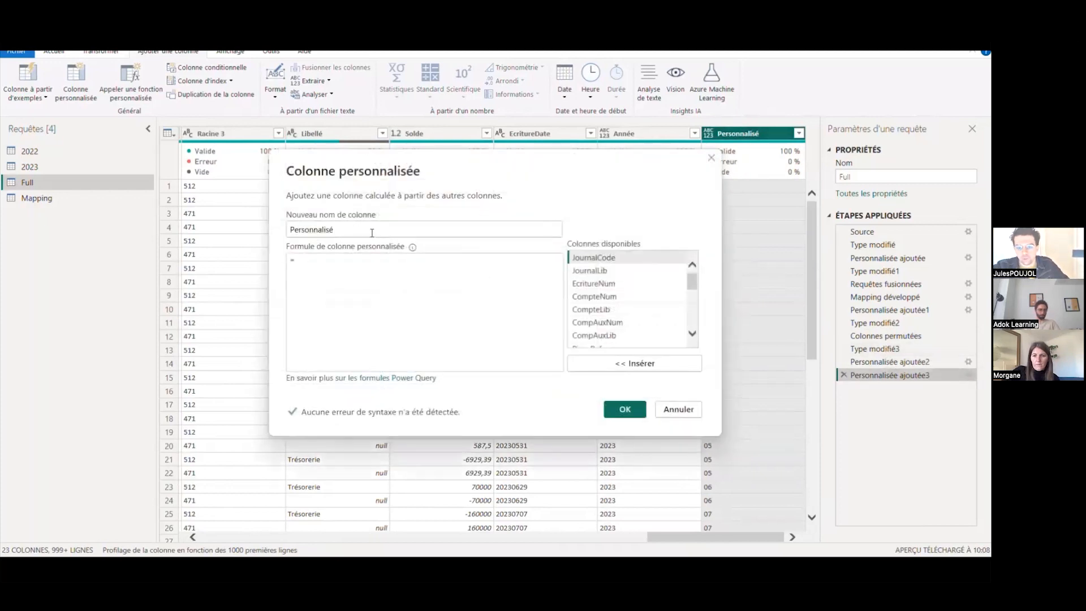
Rename the custom column holding the extracted month as Mois
double_click(371, 233)
text(Mois)
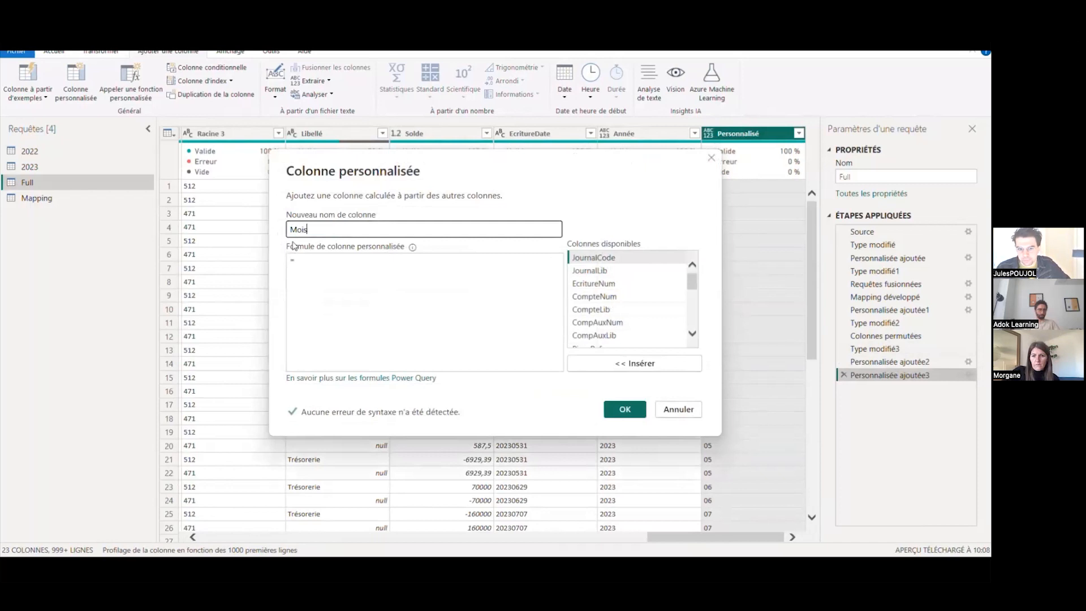
click(617, 409)
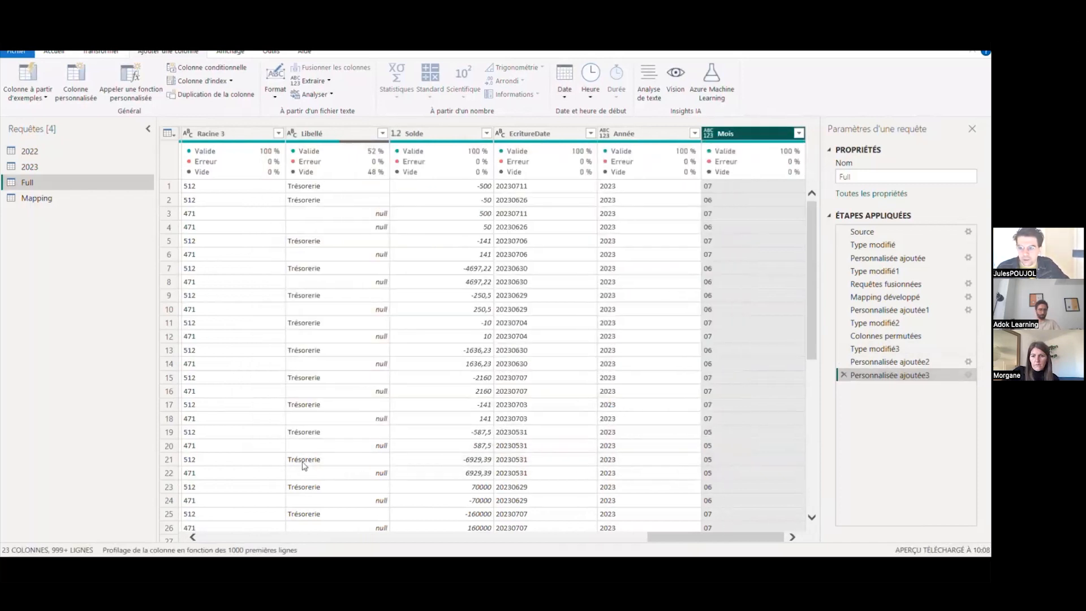
Start a custom column named Jour in the Full query, using the Text.End function in its formula
click(60, 507)
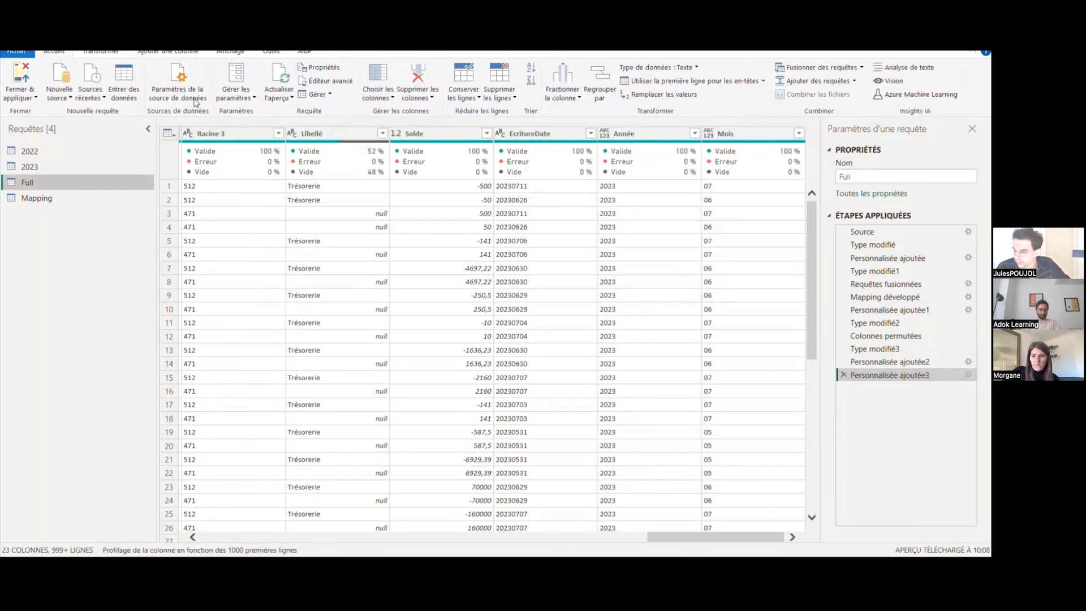
click(173, 52)
click(79, 80)
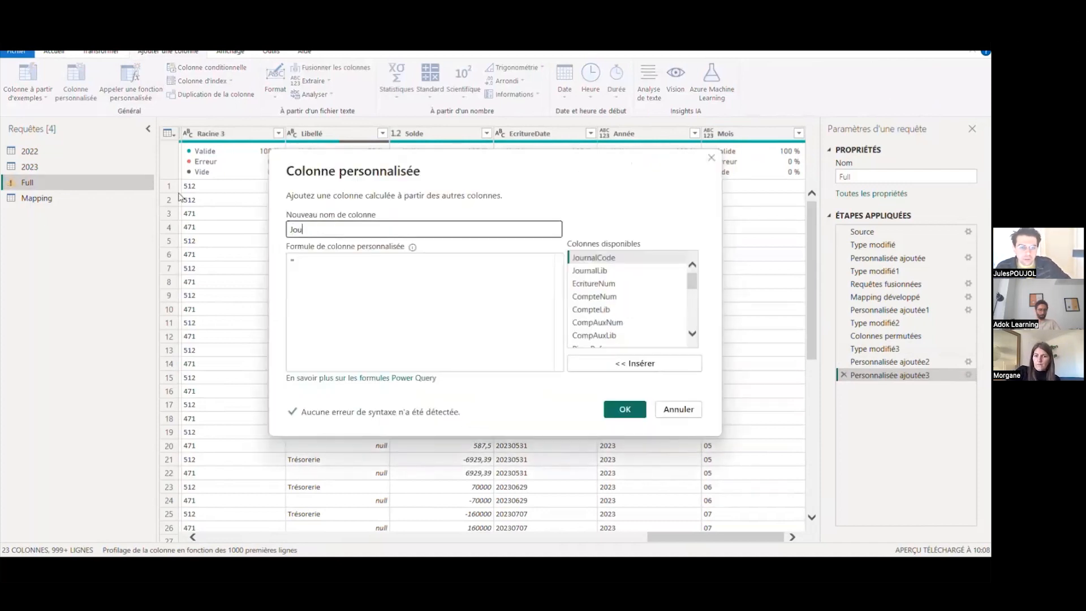
click(341, 275)
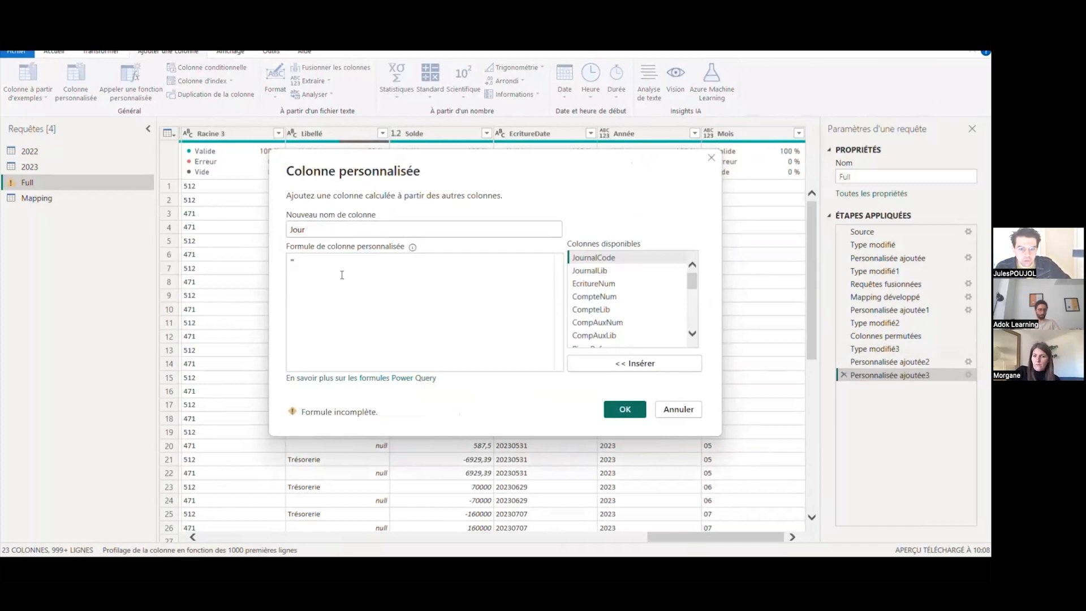
text(Text?e)
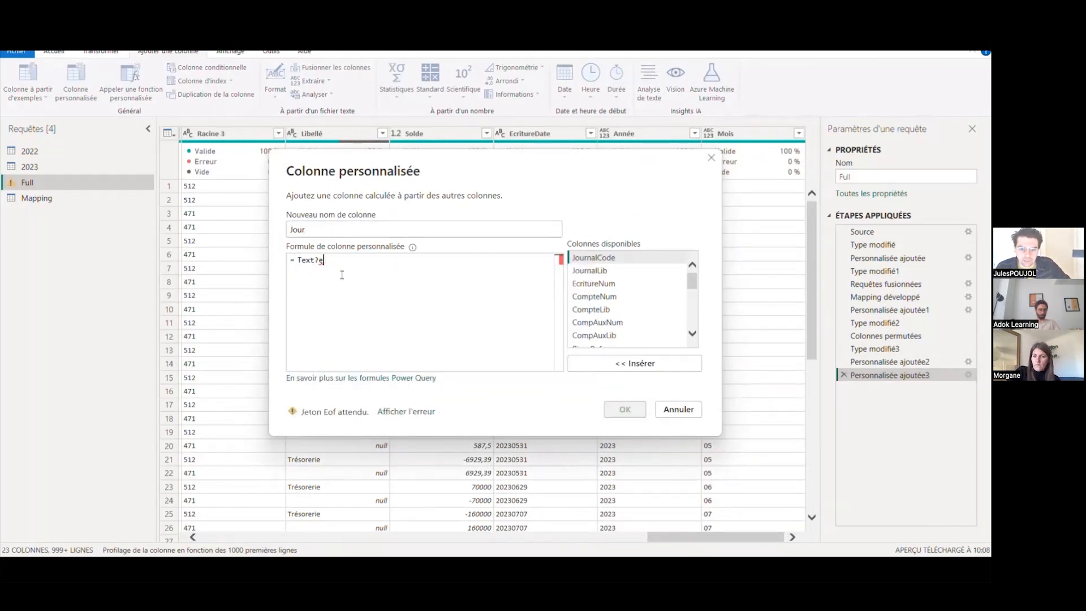
key(BackSpace)
key(BackSpace)
text(.End)
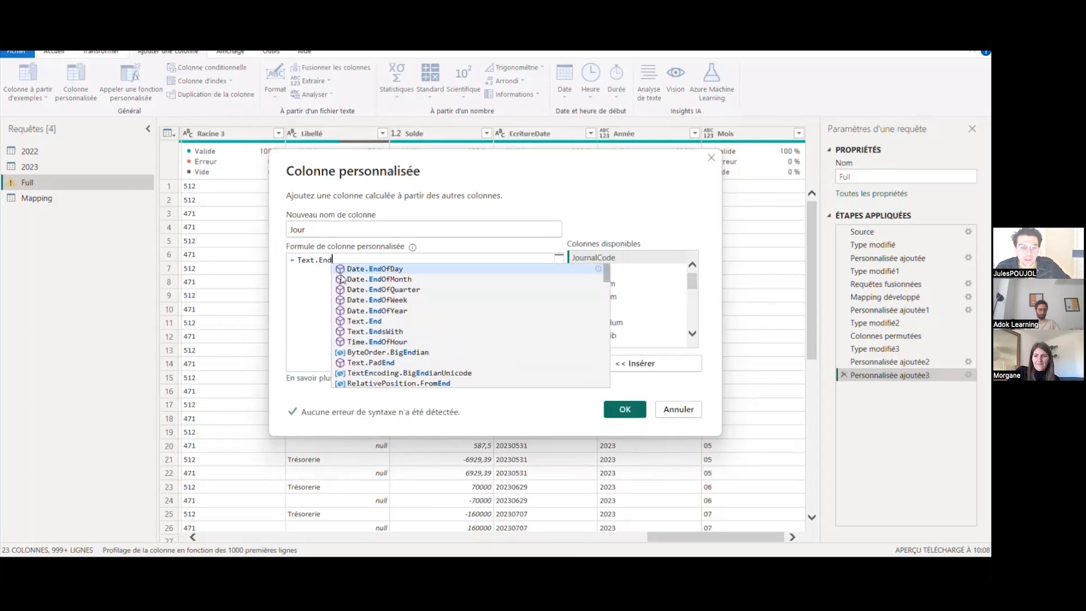
click(384, 322)
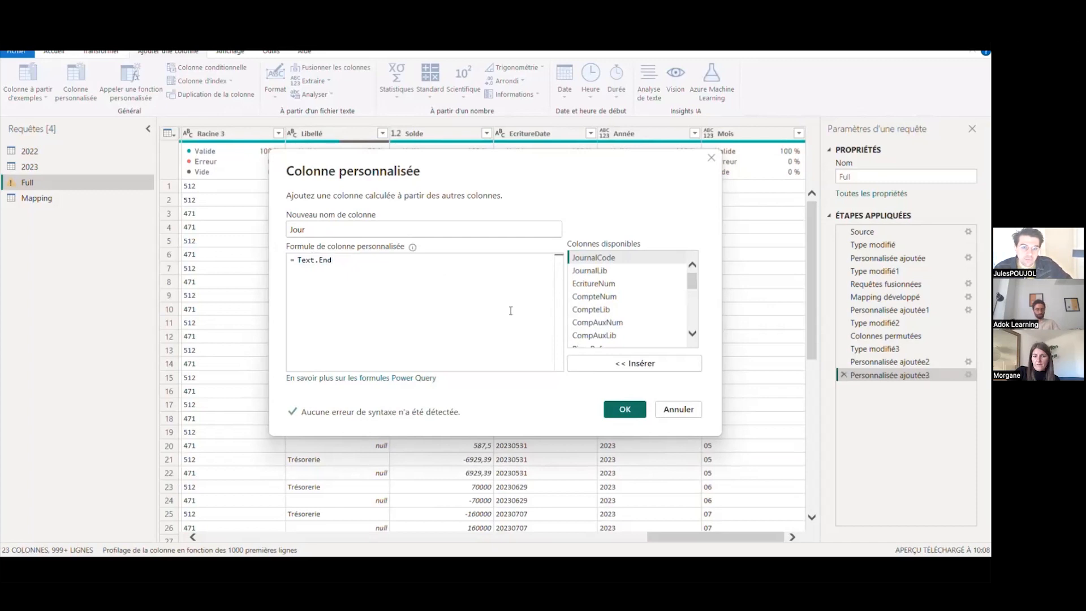
Complete the Jour formula as Text.End([EcritureDate],2) and create the column
text(()
scroll(585, 326, down, 5)
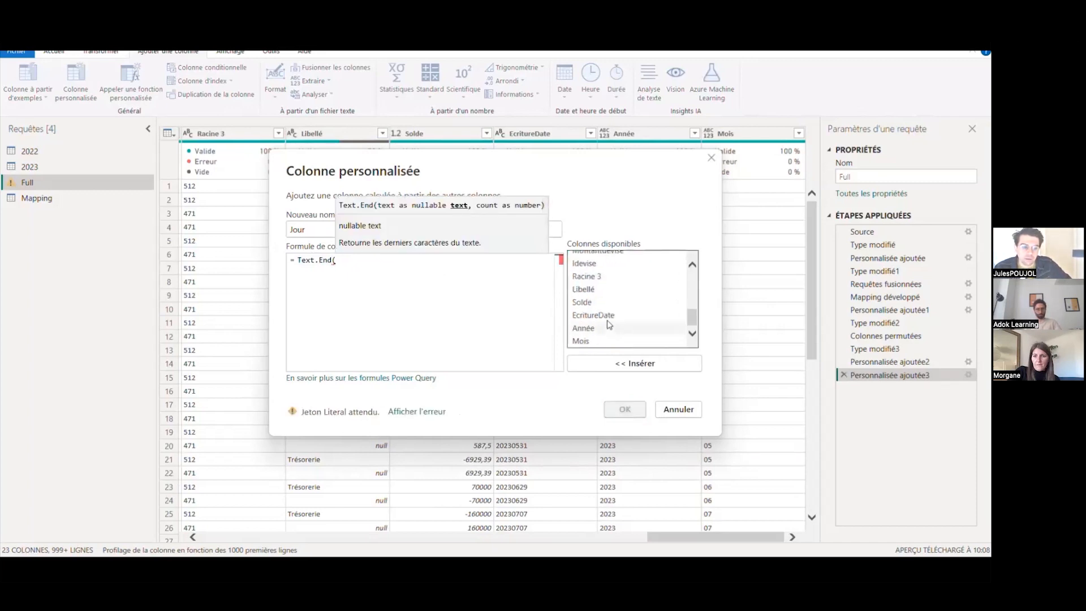
double_click(609, 318)
click(474, 304)
text(,)
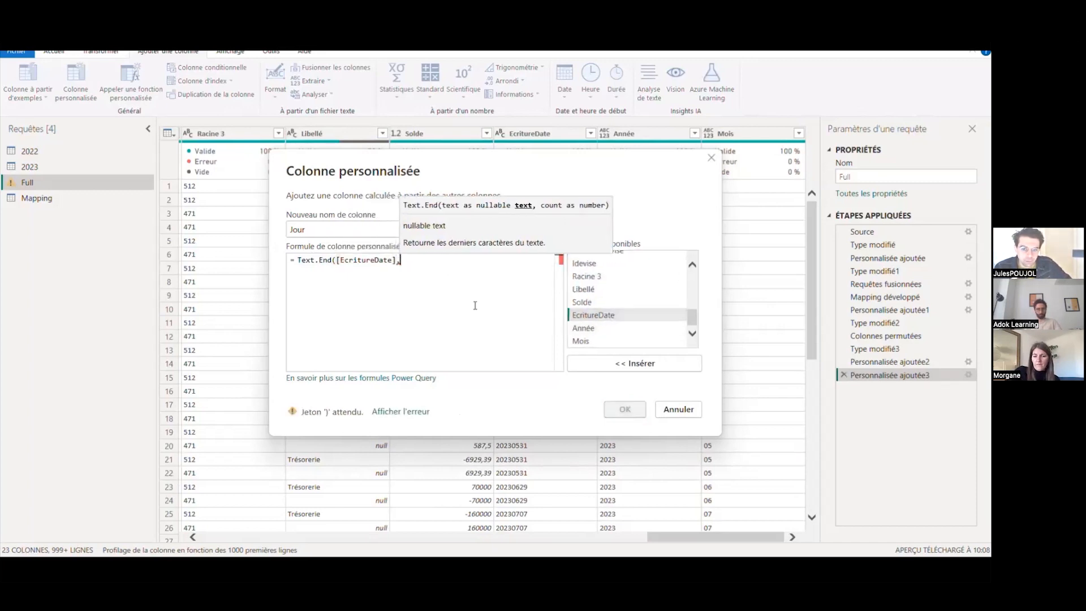
text(2))
click(625, 409)
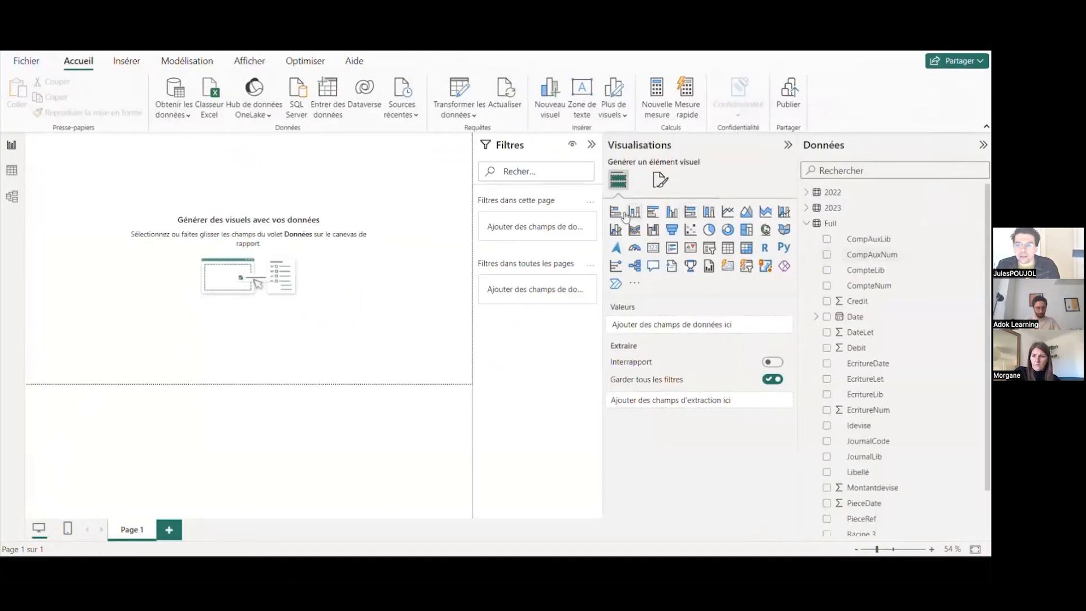
Add a stacked bar chart to the report page and filter the visual to the Libellé value Fournisseurs
click(616, 212)
scroll(890, 359, down, 2)
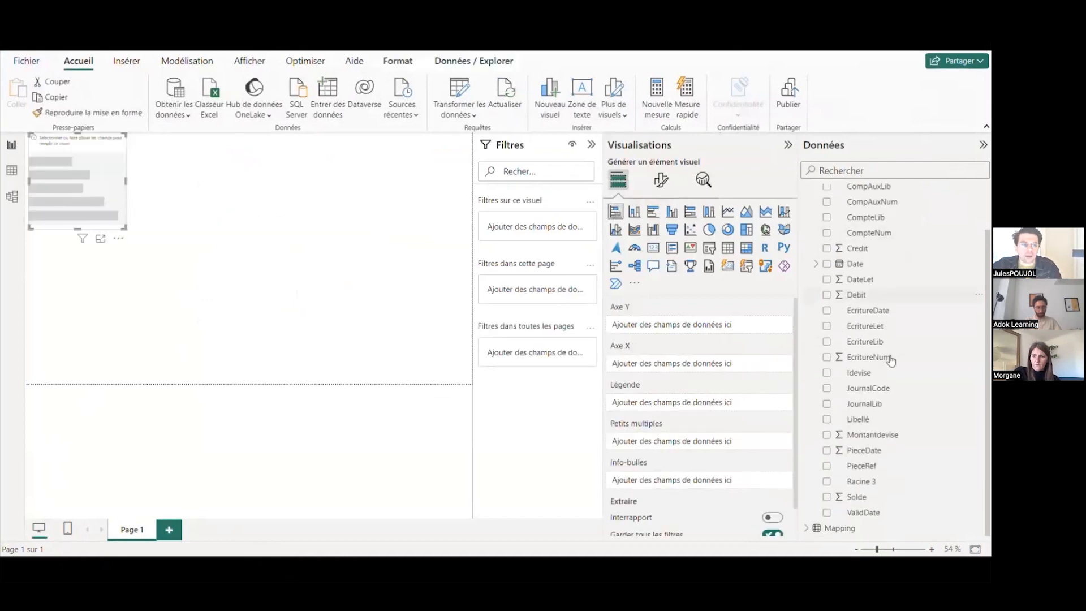
drag(859, 421, 544, 233)
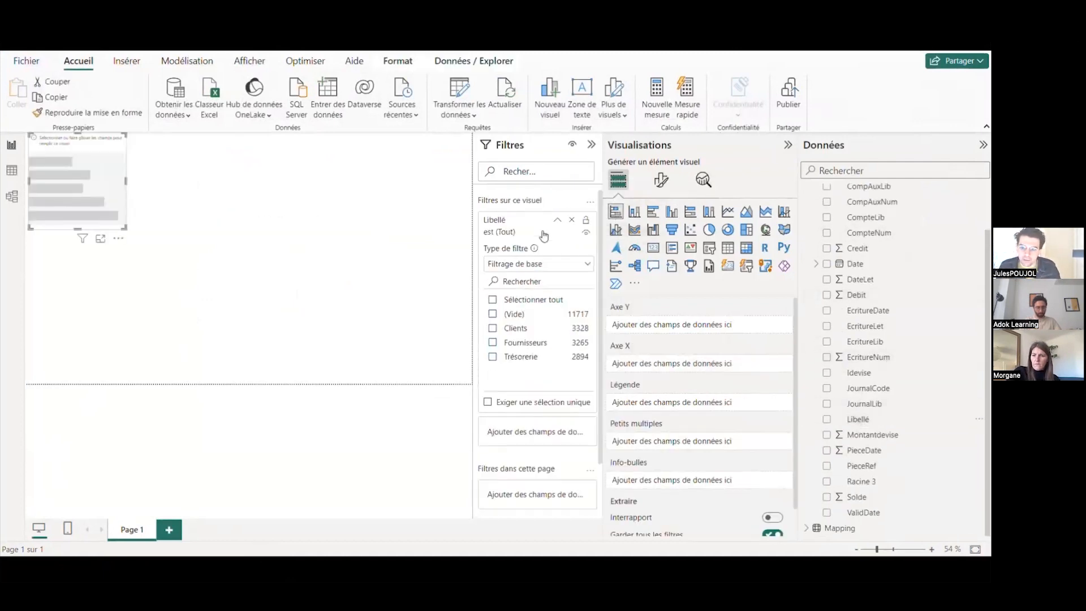
click(493, 343)
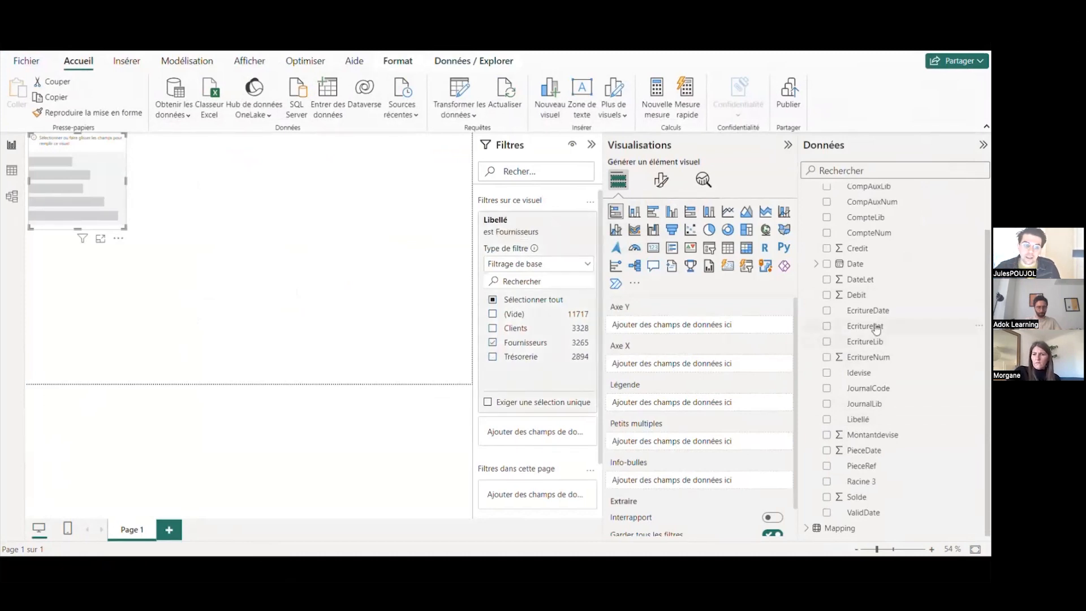
Plot the sum of Solde by CompAuxLib in the bar chart and enlarge it to nearly the full page height
click(827, 498)
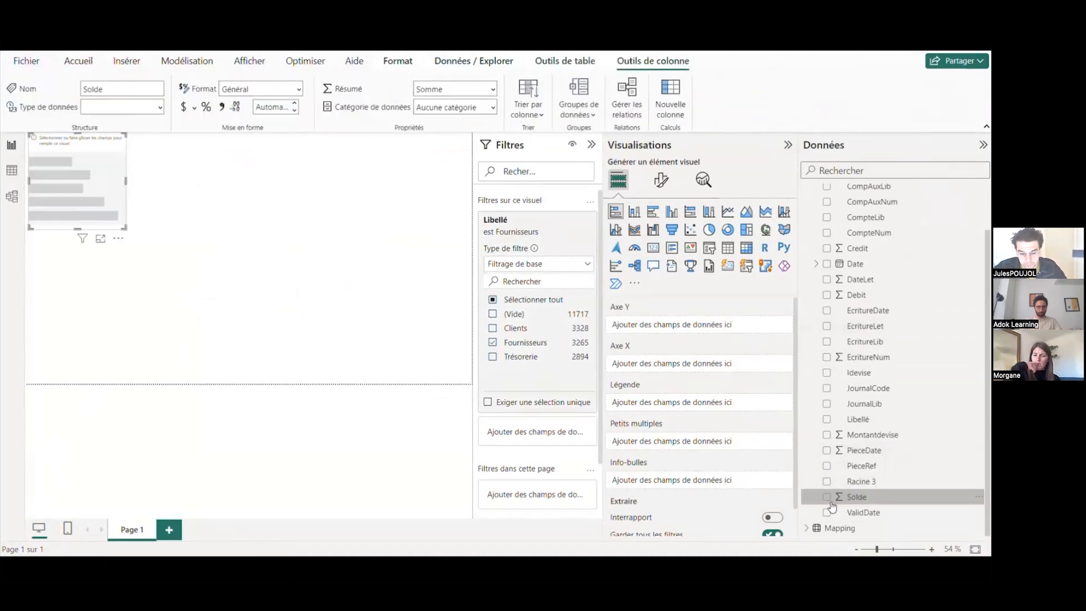
scroll(864, 423, up, 2)
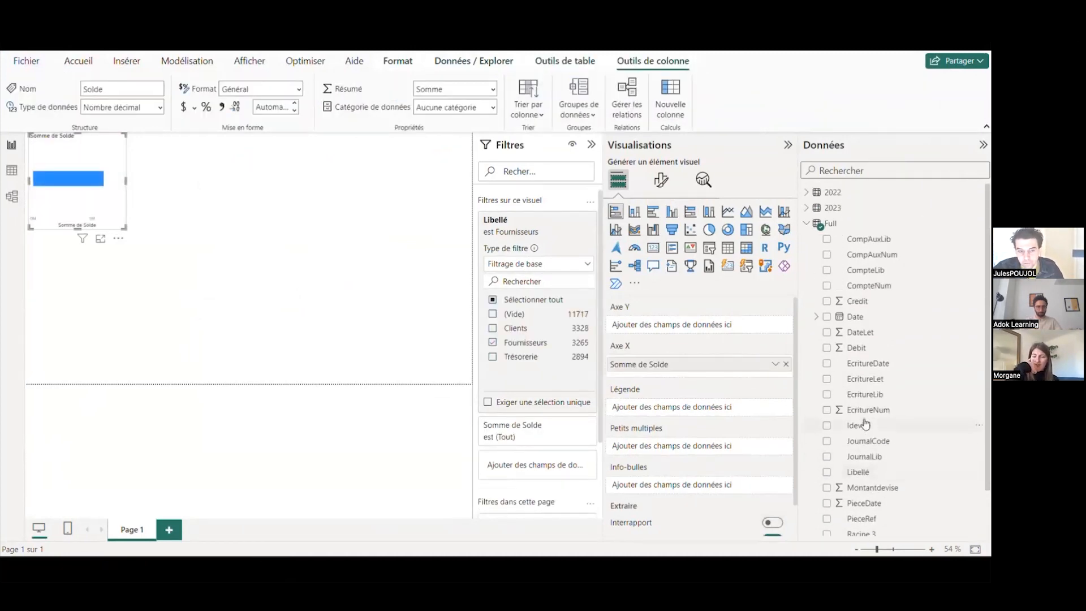
click(827, 239)
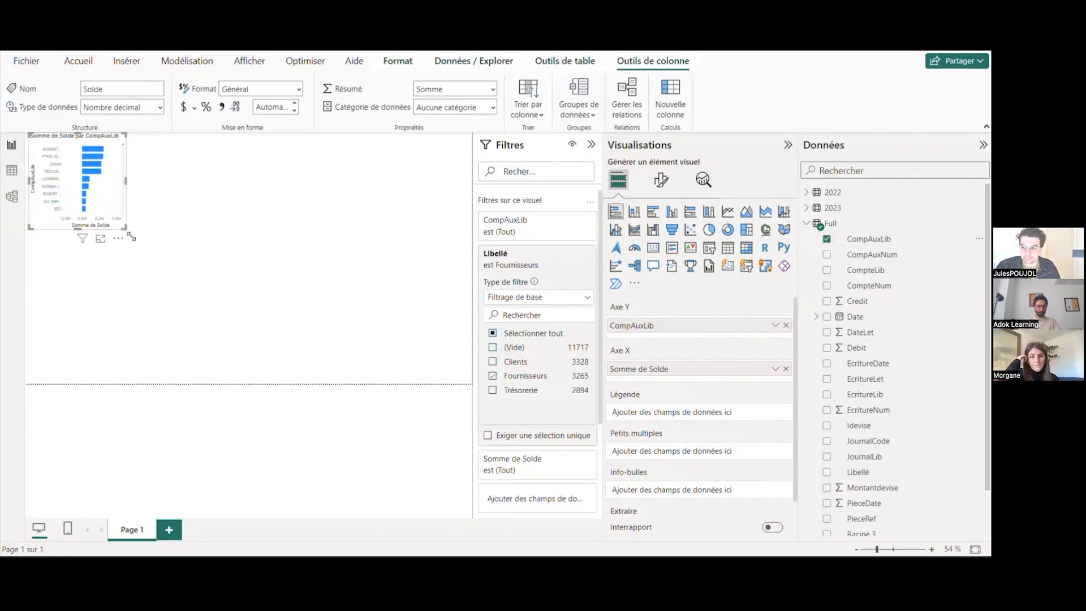
drag(131, 237, 232, 377)
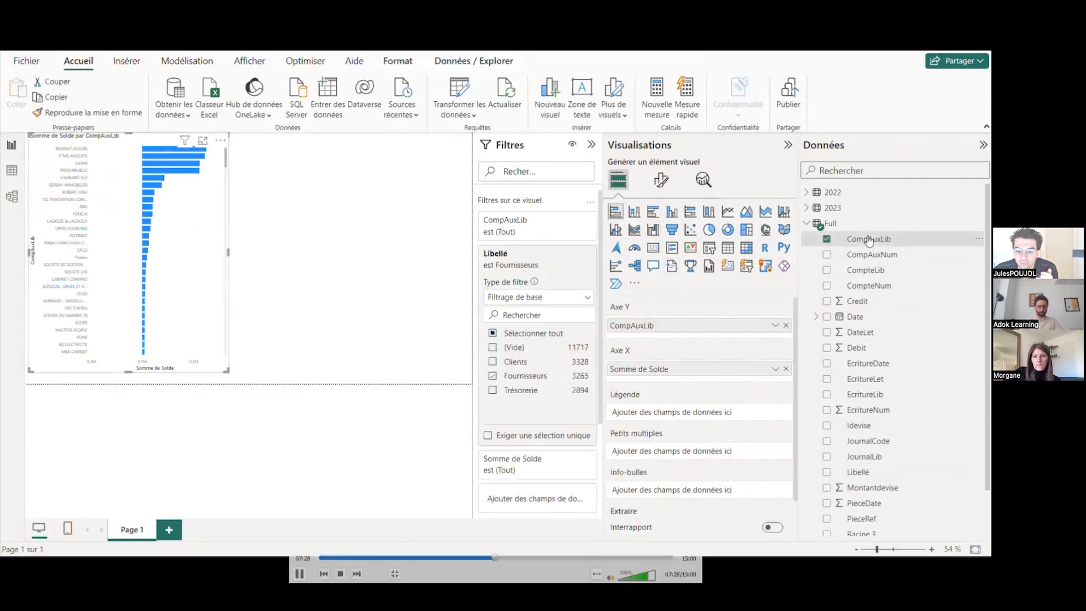
click(299, 574)
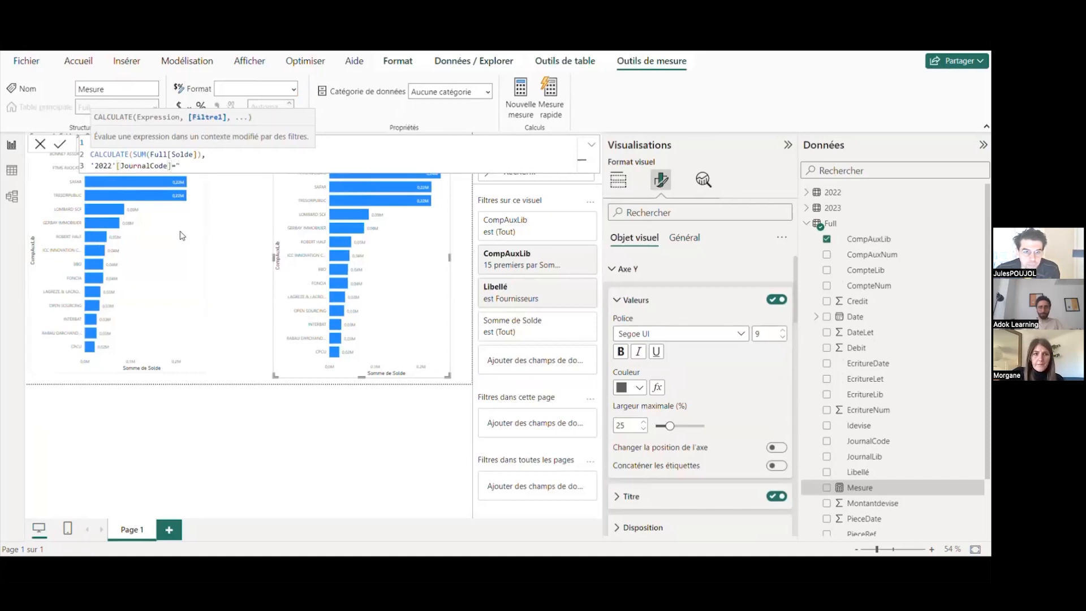
Correct the Total cash measure to CALCULATE(SUM(Full[Solde]),'Full'[JournalCode]="BQ1")*-1 and collapse its formula
mouse_move(273, 214)
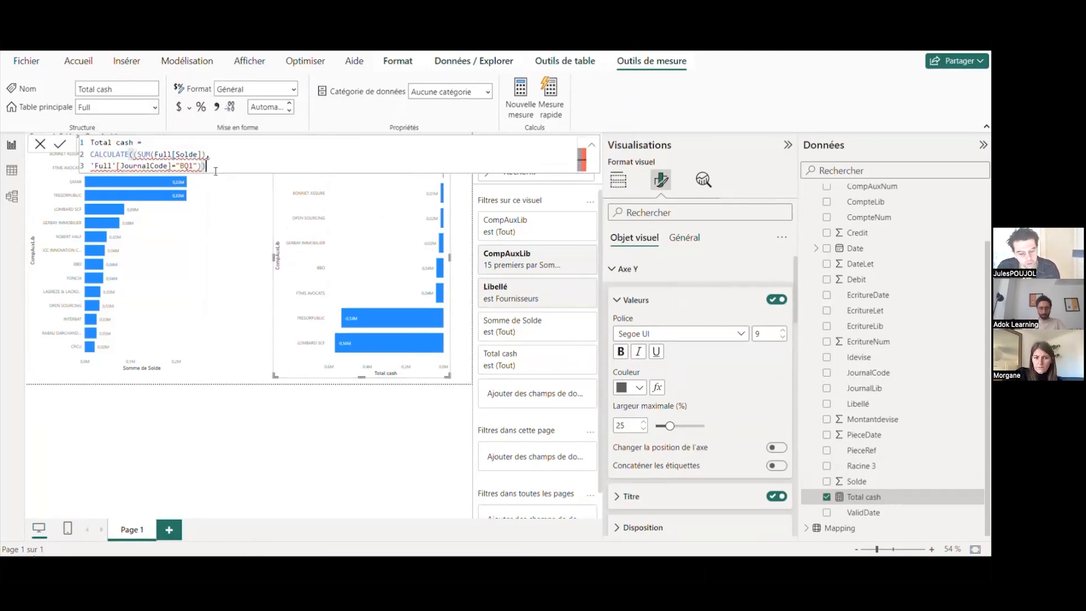
click(139, 153)
key(BackSpace)
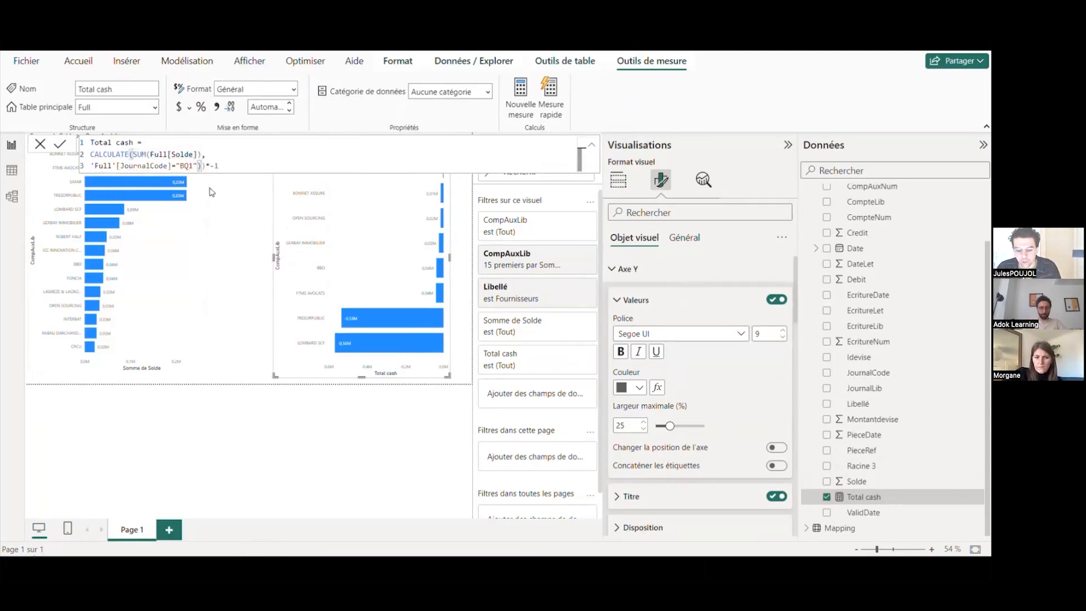
key(Return)
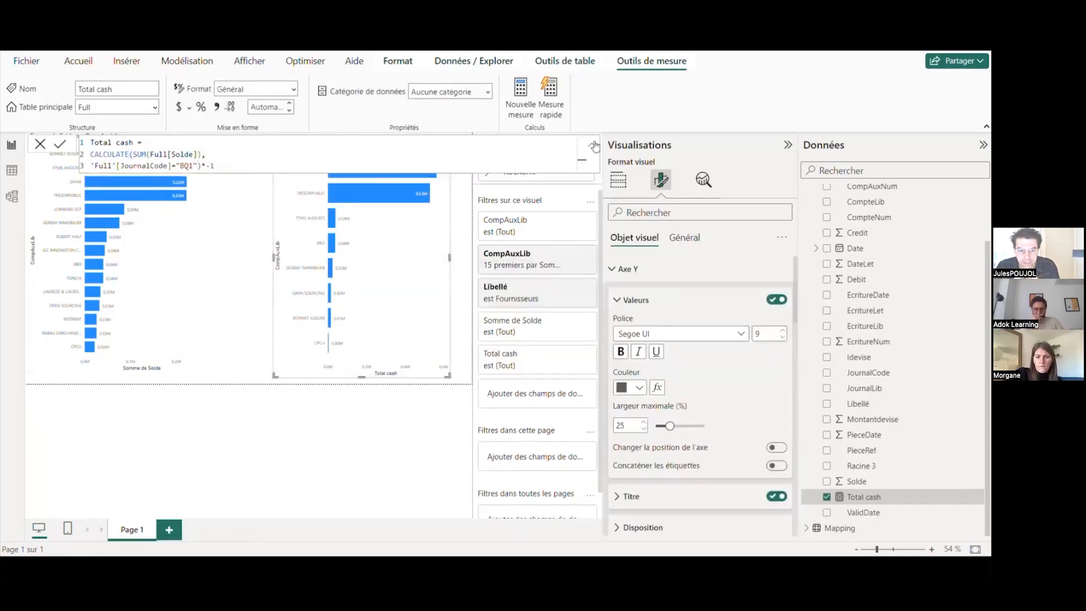
click(594, 145)
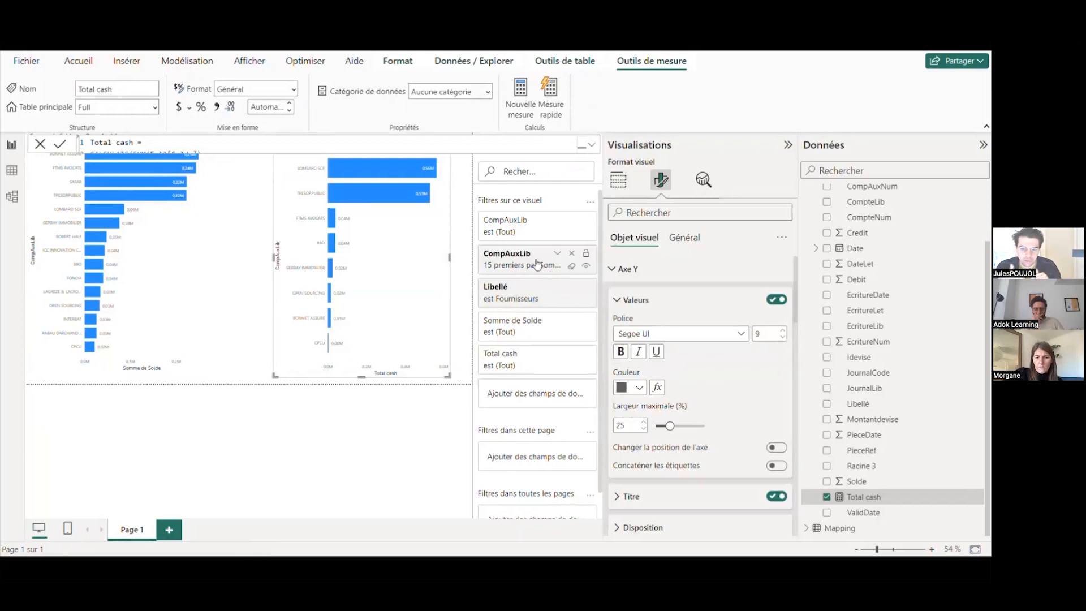
Replace the ranking value of the second chart's CompAuxLib top 15 filter with the Total cash measure
click(557, 253)
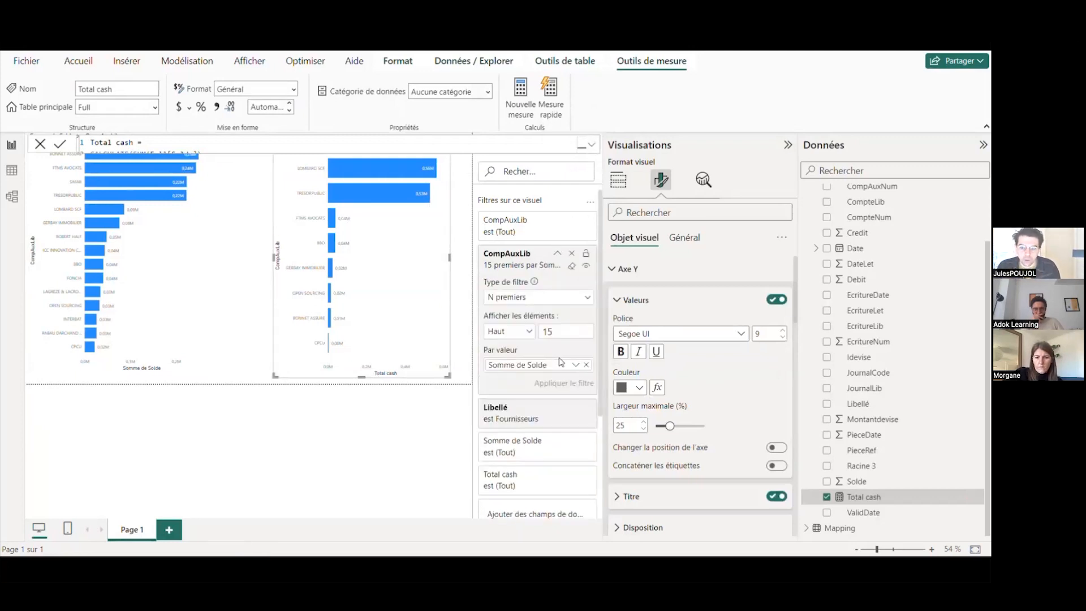
scroll(559, 362, down, 1)
click(586, 299)
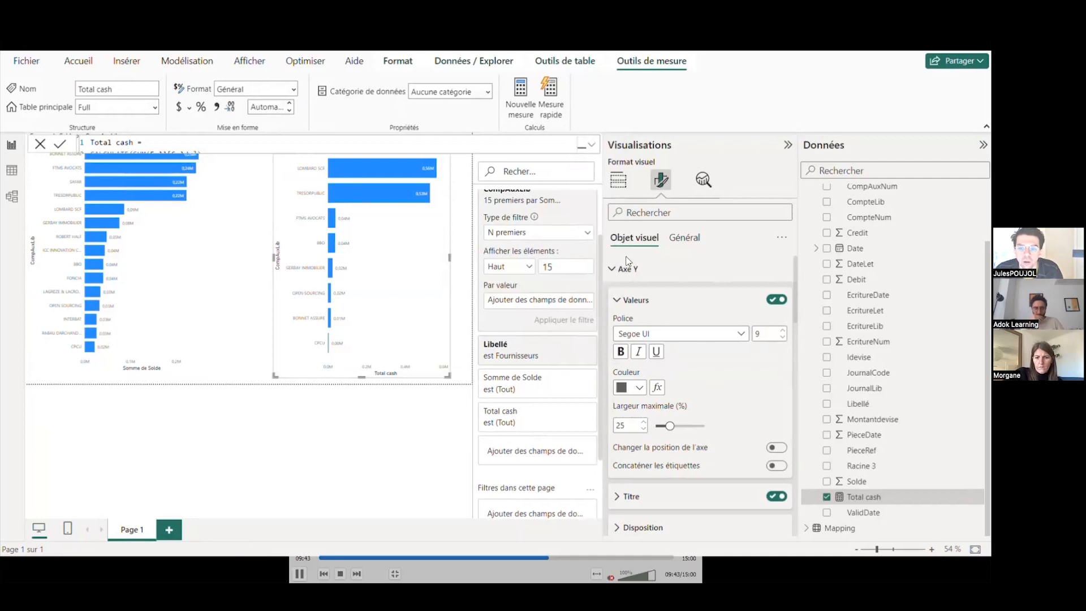
drag(864, 497, 535, 305)
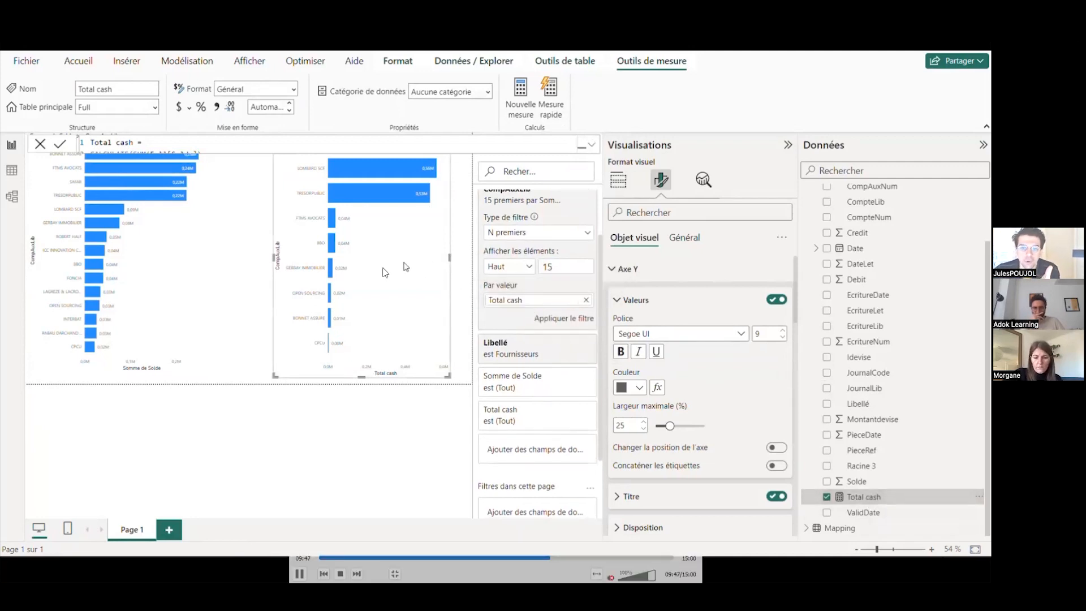
Close the measure formula editor and collapse the data and filter panes to give the charts more room
click(982, 146)
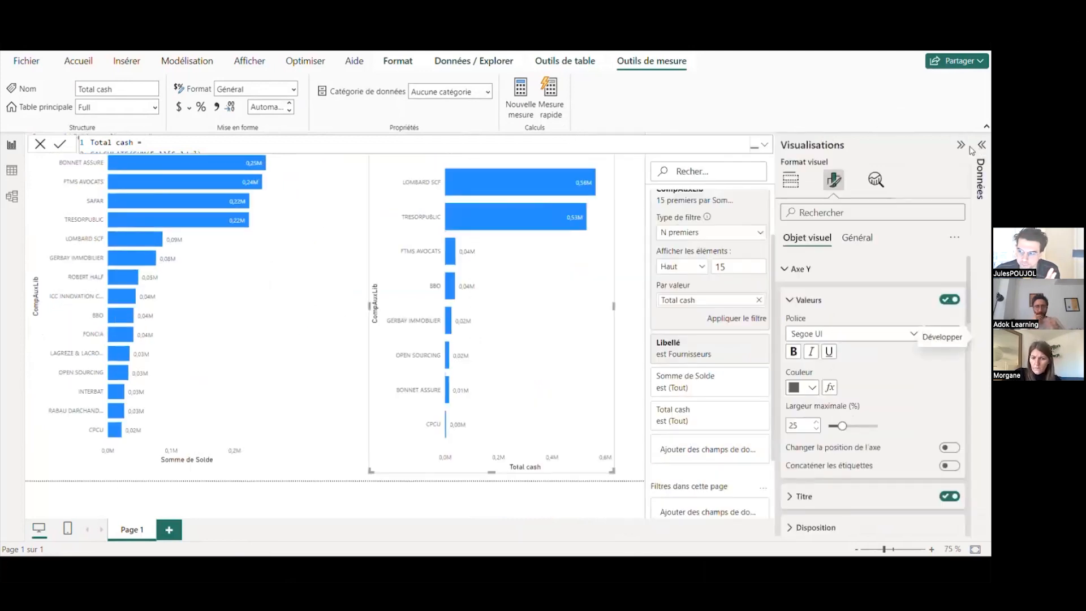
click(960, 145)
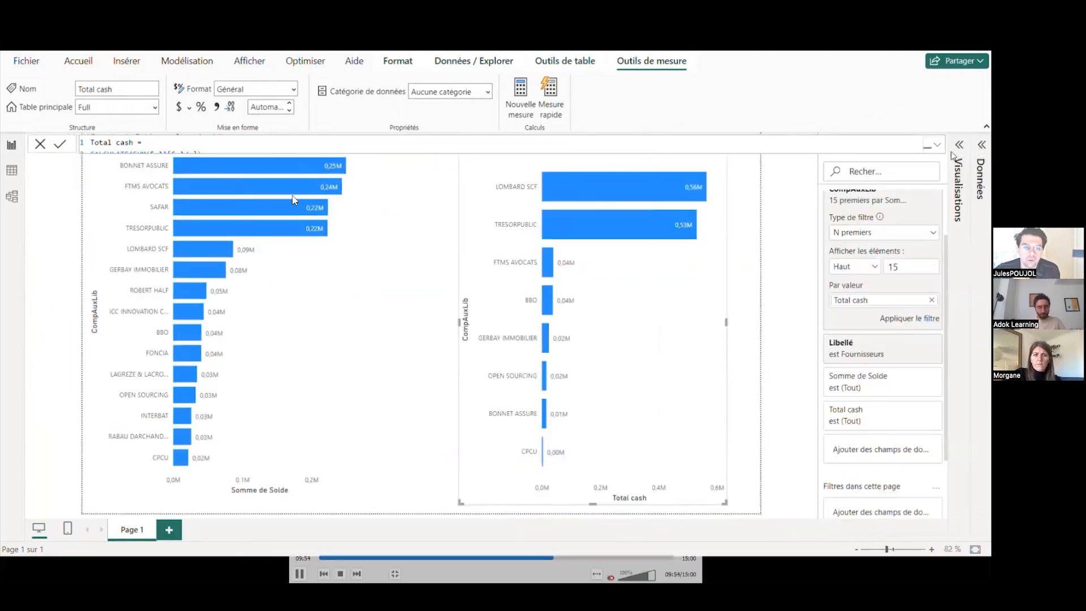
click(78, 61)
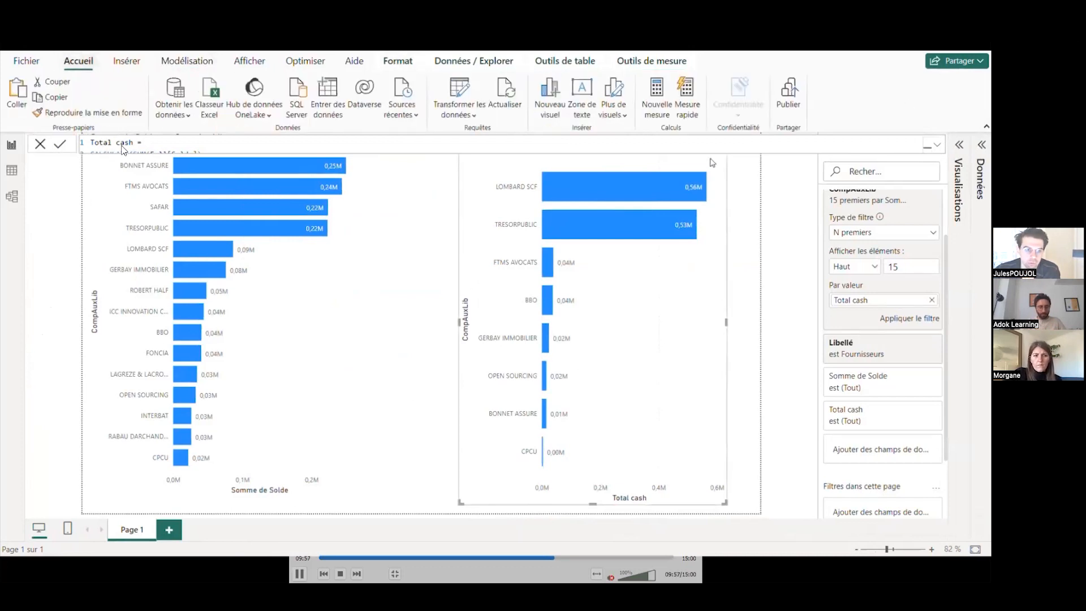
click(958, 146)
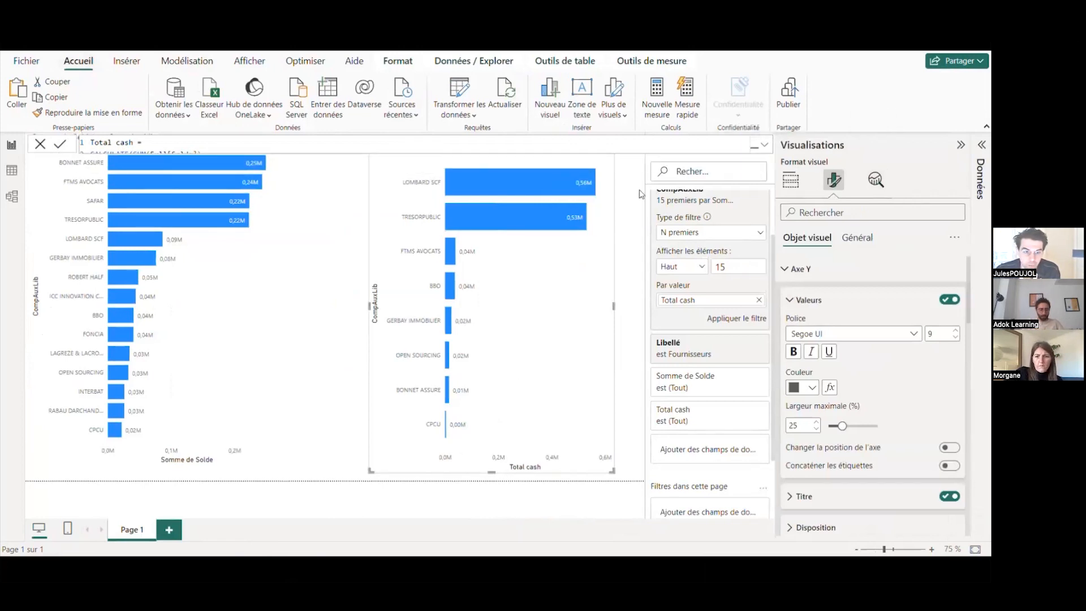
click(40, 143)
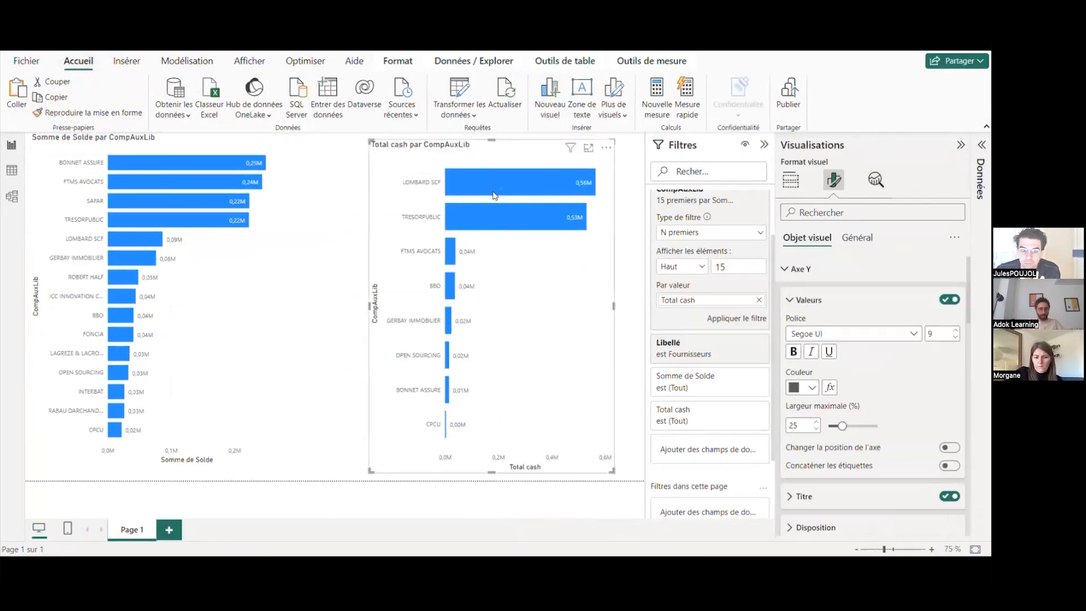
click(766, 145)
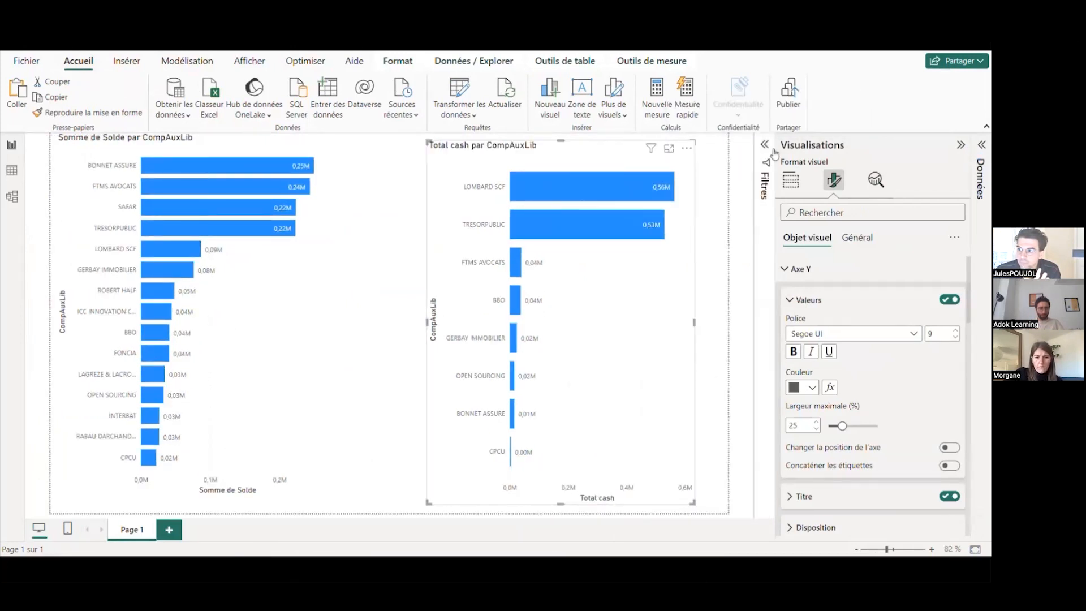
Add a slicer between the two charts on the Année level of the Date hierarchy and open its formatting options
click(790, 180)
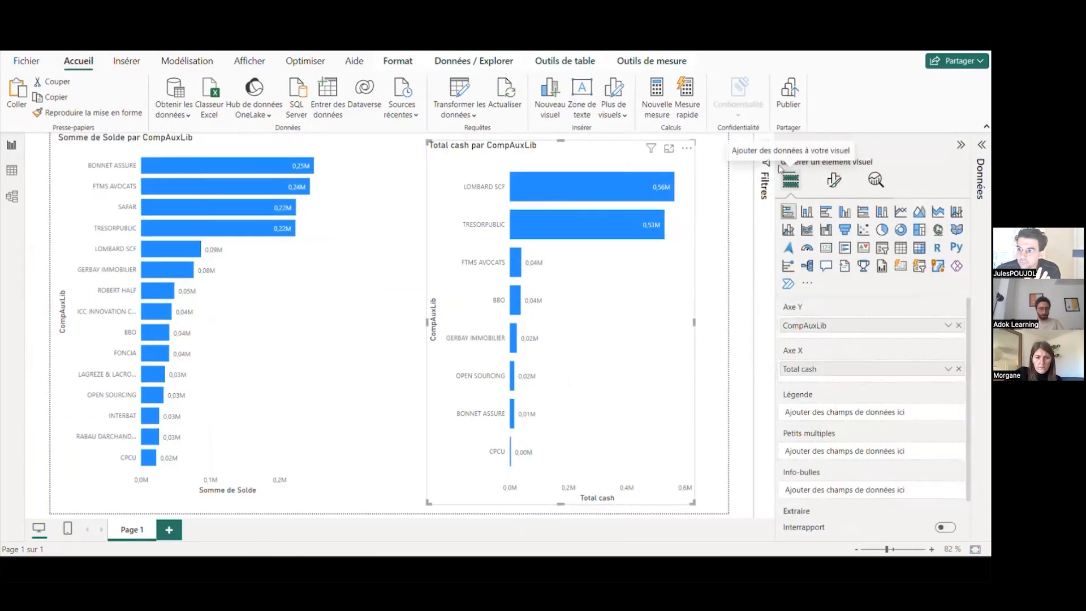
click(408, 247)
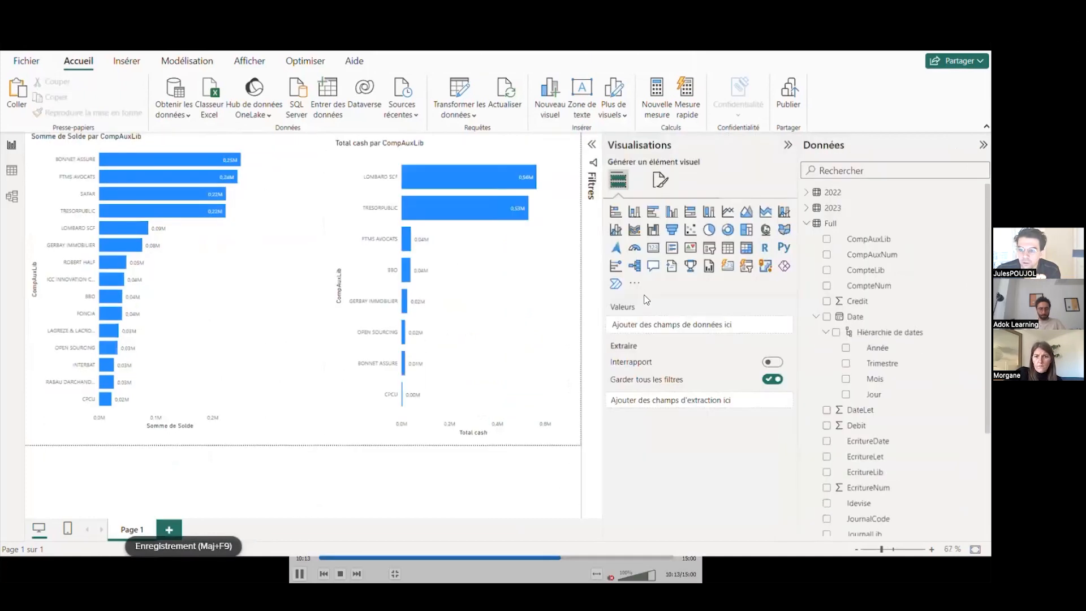
click(706, 249)
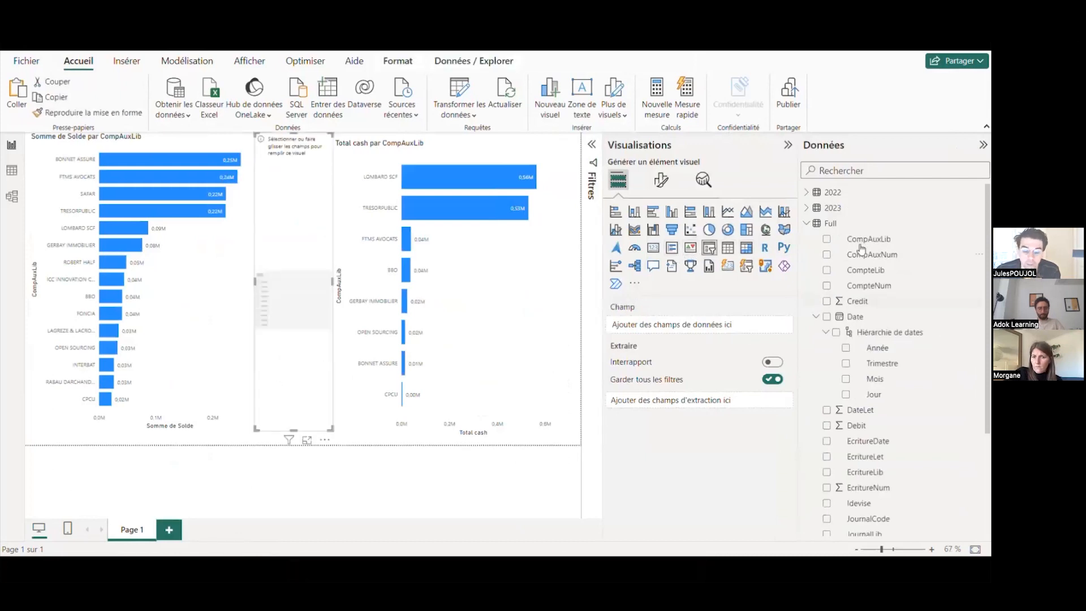
click(845, 348)
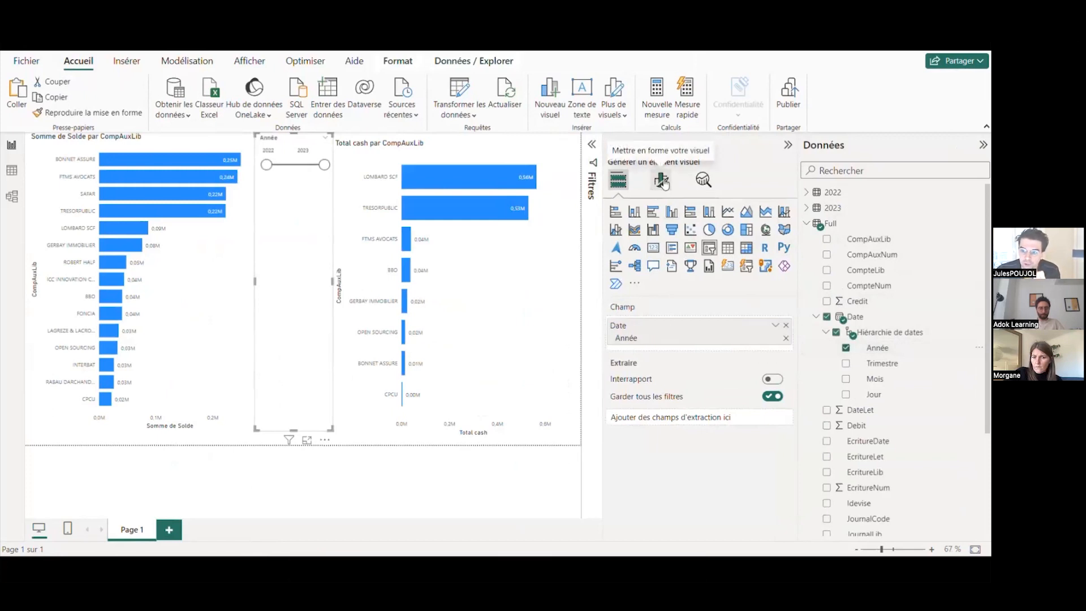
click(661, 181)
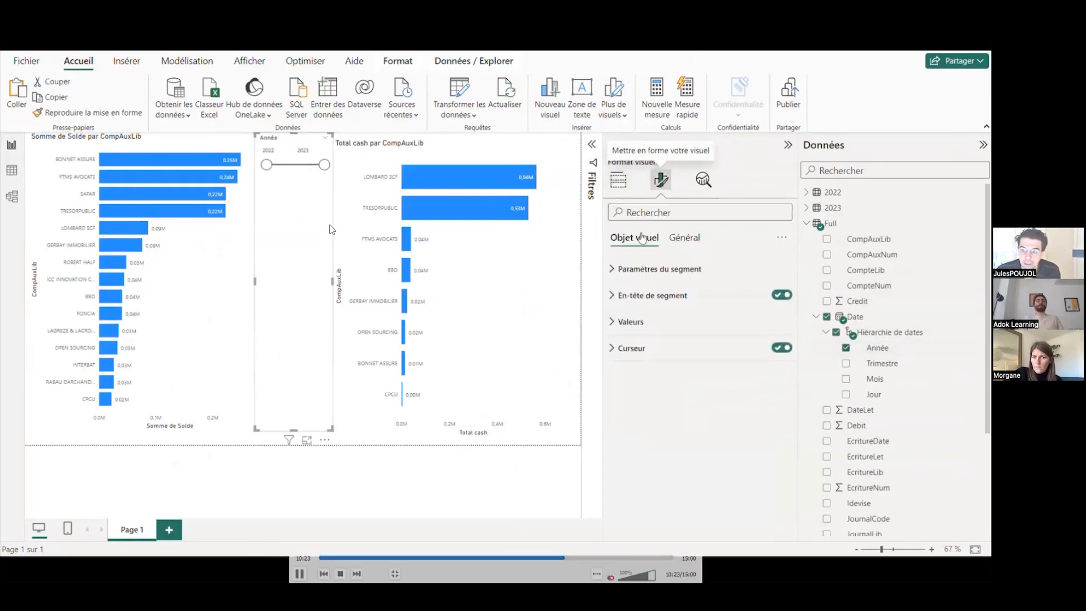
Set the Année slicer's style to Liste verticale
click(612, 270)
click(638, 334)
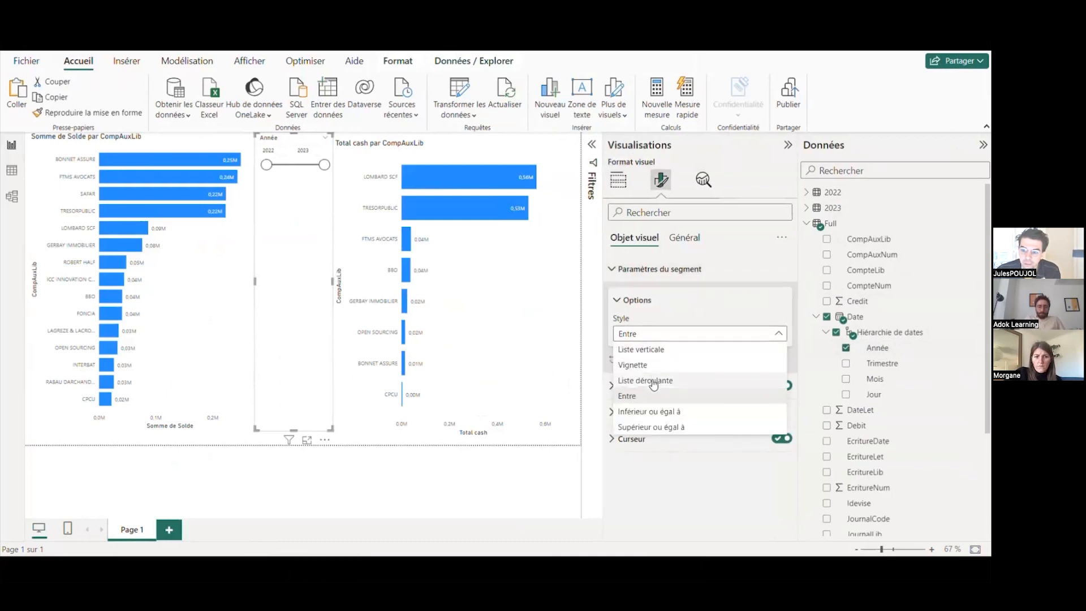
click(664, 352)
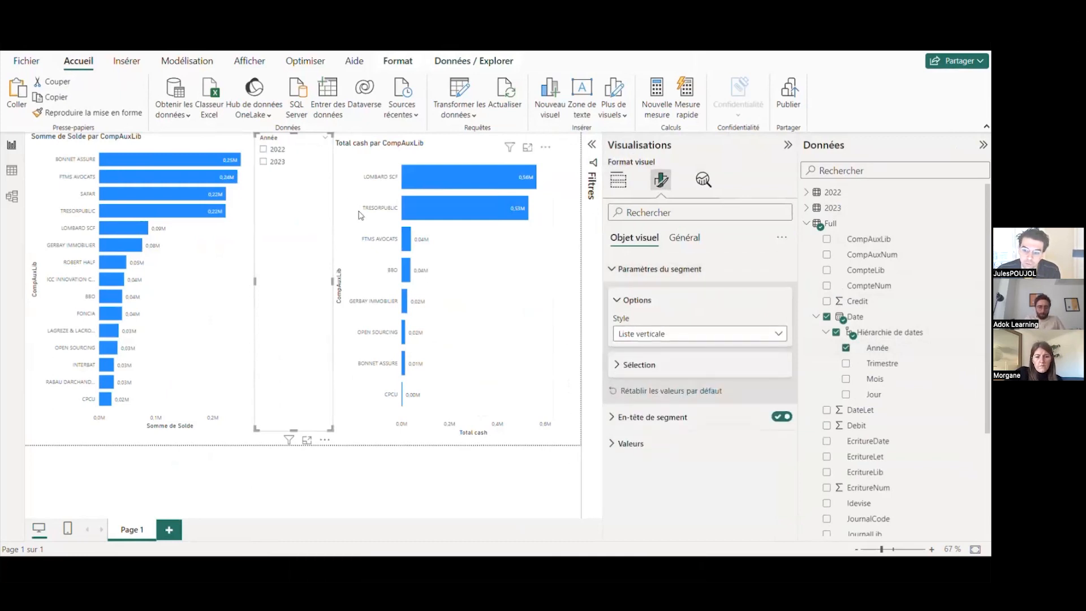
Test the Année slicer by filtering the charts on 2023 and on 2022, clearing each selection
click(271, 164)
click(270, 164)
click(264, 152)
click(264, 151)
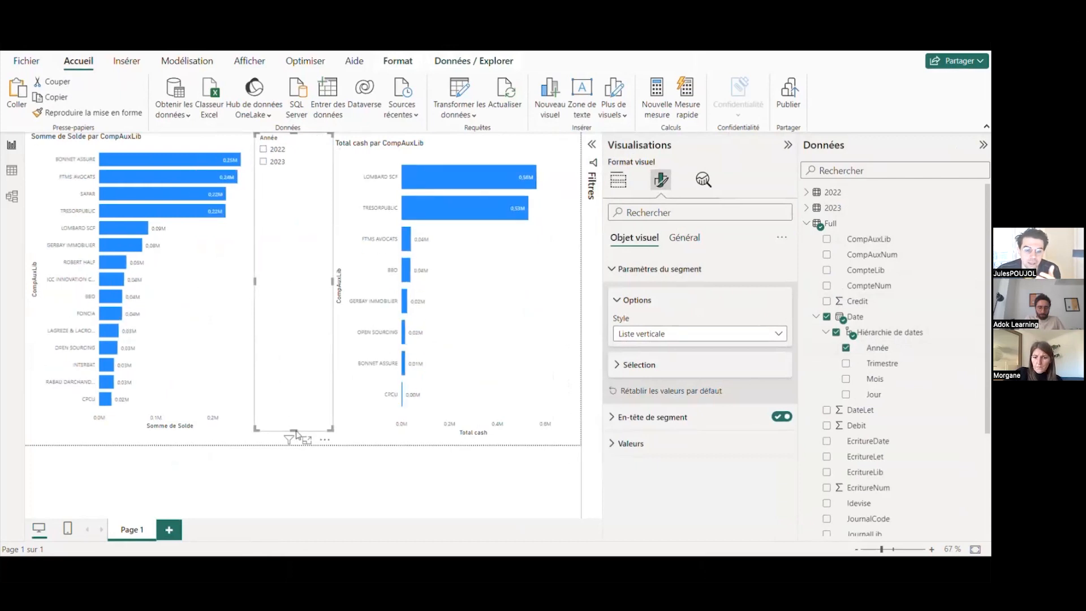
Shorten the Année slicer to fit its two years, and shrink both charts side by side below it with free space beside them
drag(293, 433, 296, 172)
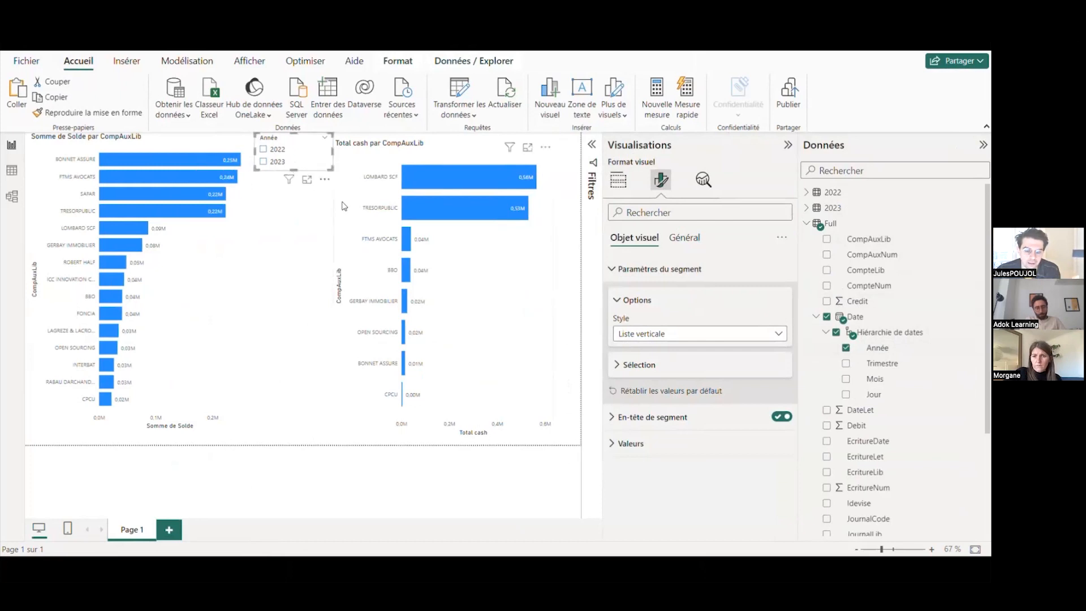
click(438, 143)
drag(443, 138, 396, 200)
click(227, 231)
drag(140, 132, 132, 199)
drag(249, 315, 195, 314)
drag(529, 377, 405, 379)
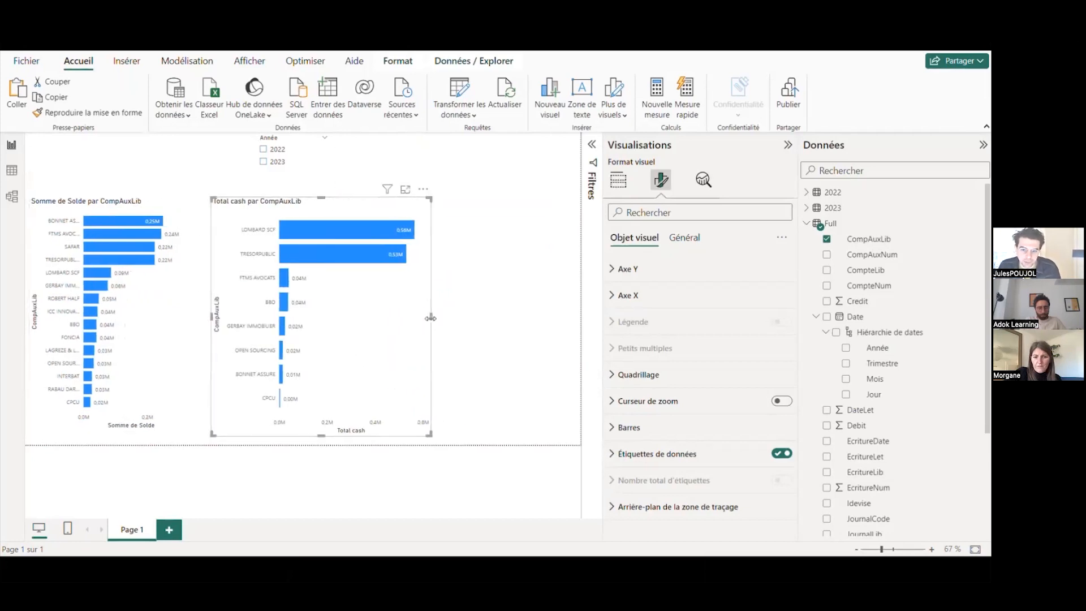
drag(430, 317, 374, 317)
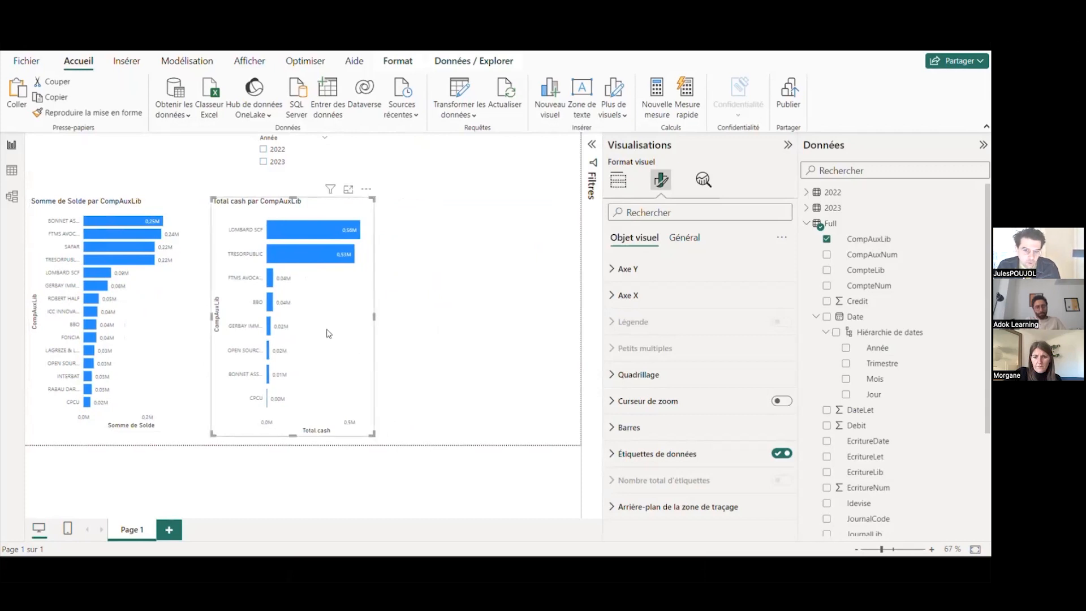
Open the Total cash measure and copy its entire formula
scroll(871, 409, down, 3)
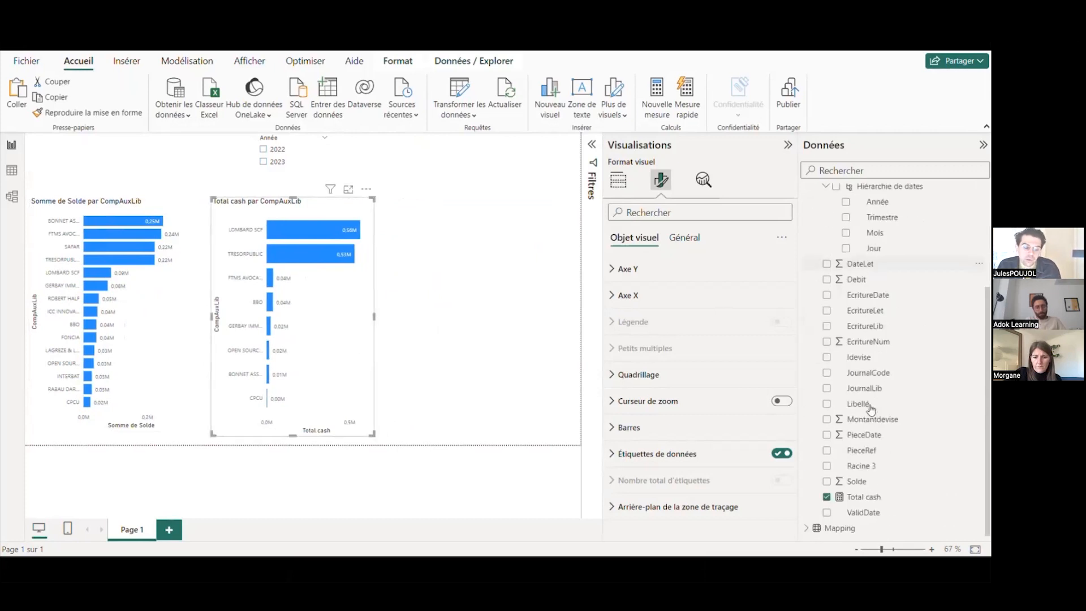
click(865, 497)
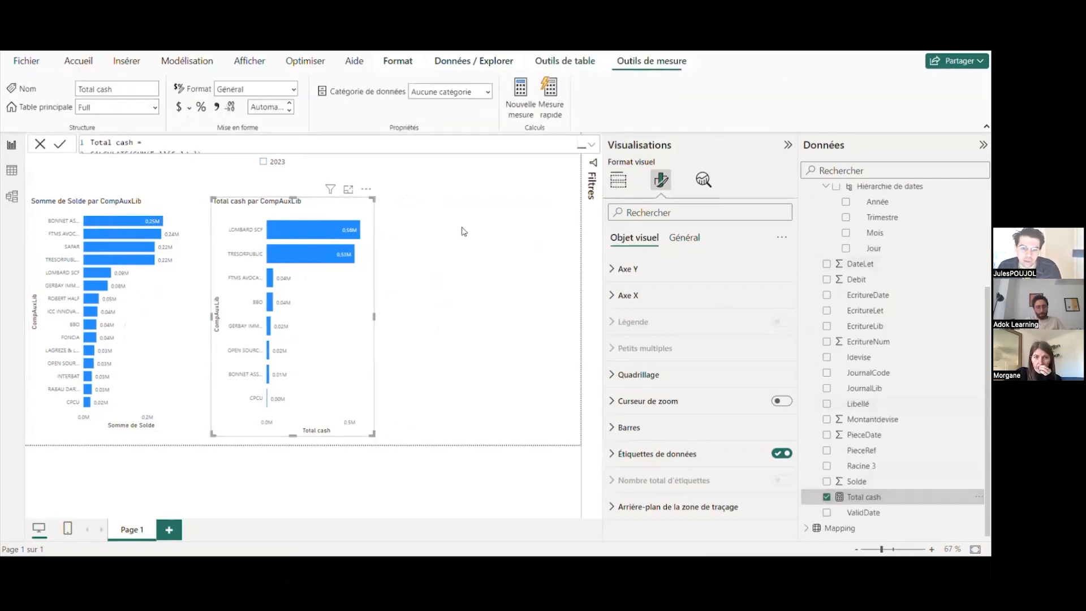
click(592, 145)
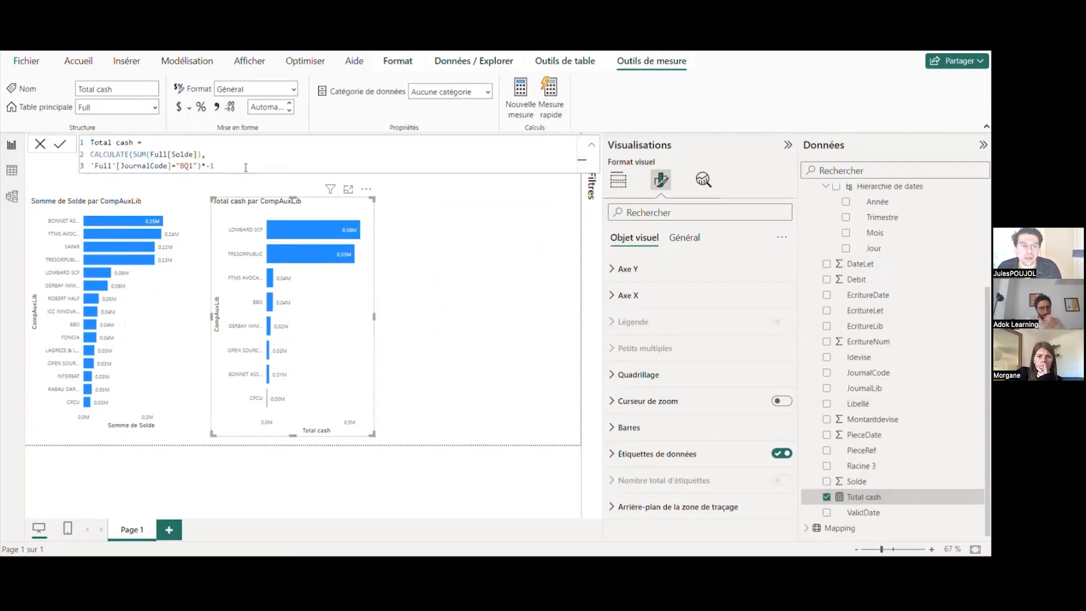
drag(245, 167, 90, 142)
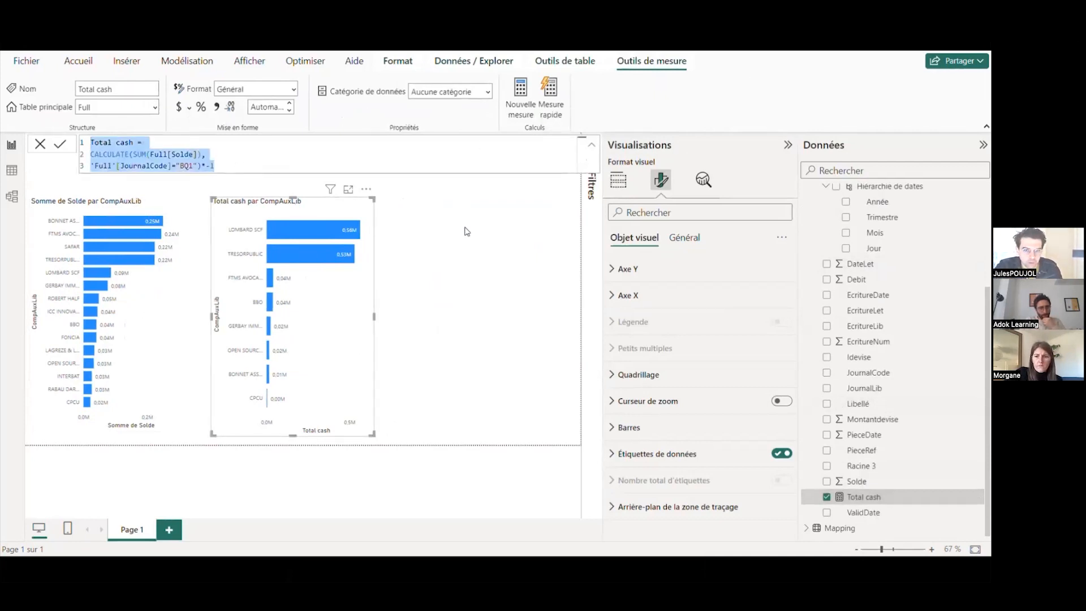
click(441, 236)
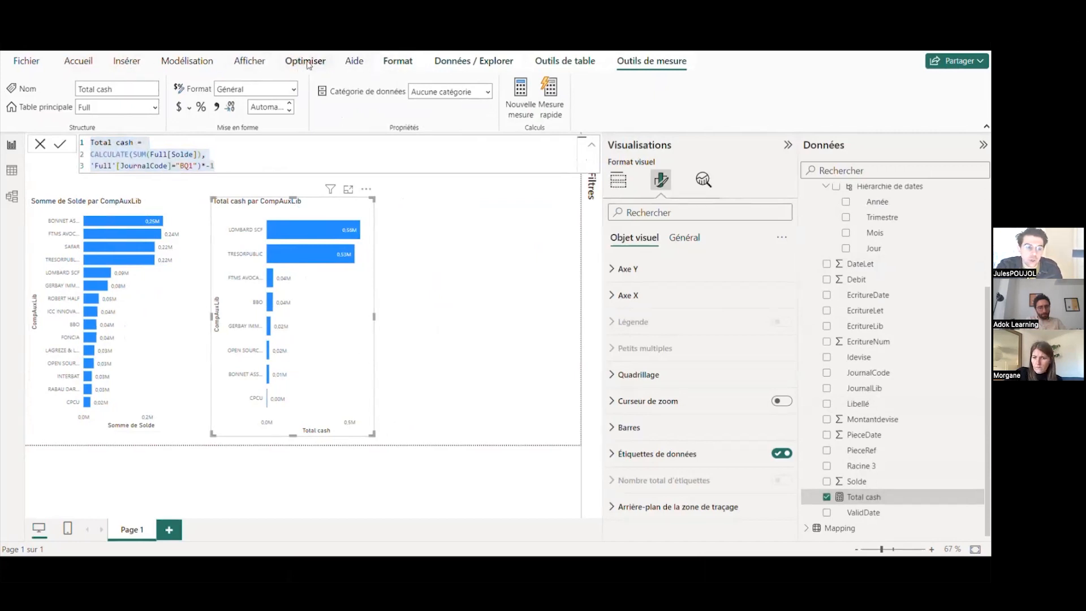
Create a new measure from the copied Total cash formula and name it Total achat
click(169, 65)
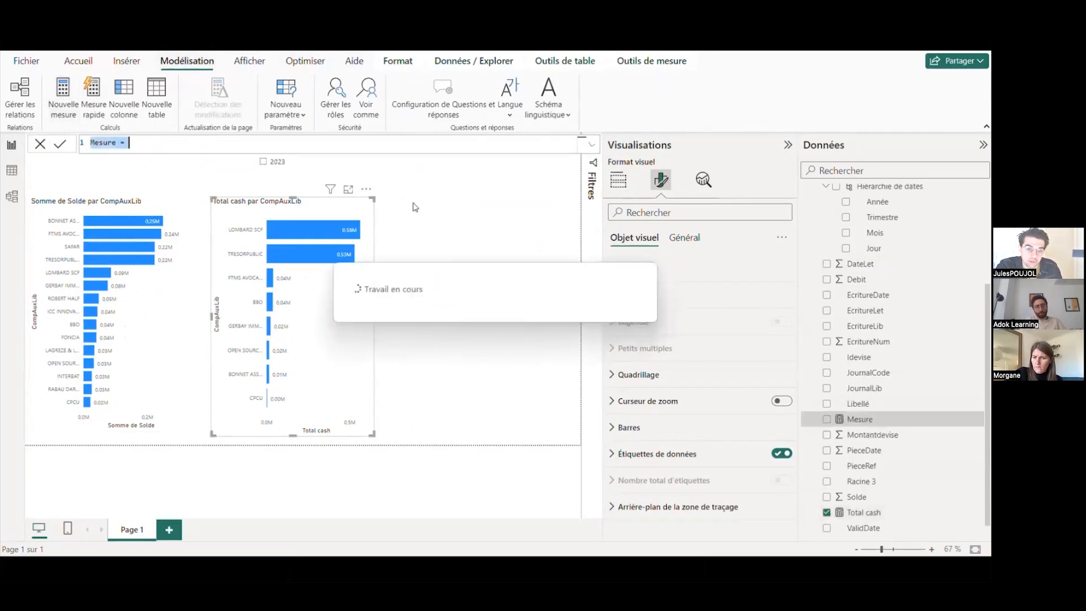
click(130, 142)
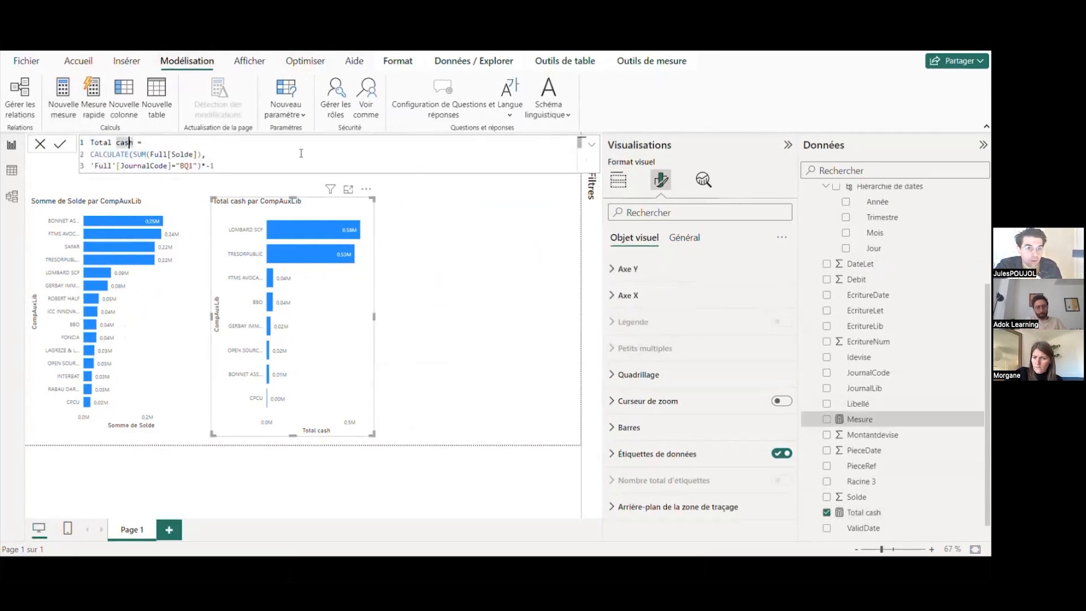
key(BackSpace)
key(BackSpace)
key(BackSpace)
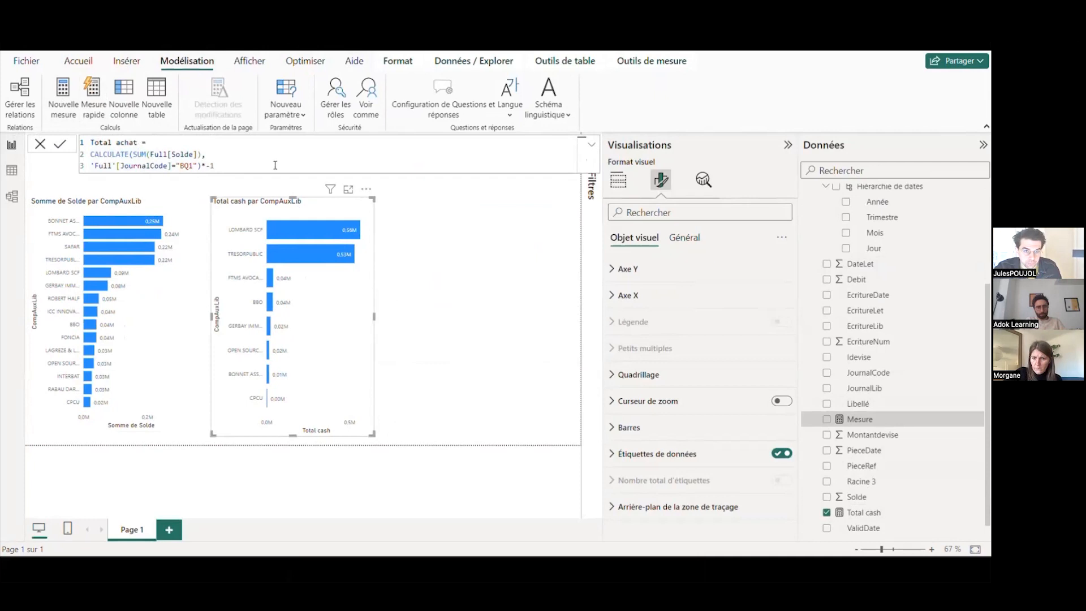
Set the Total achat measure's JournalCode condition to "ACH", remove the *-1 multiplier and validate the formula
double_click(187, 165)
key(BackSpace)
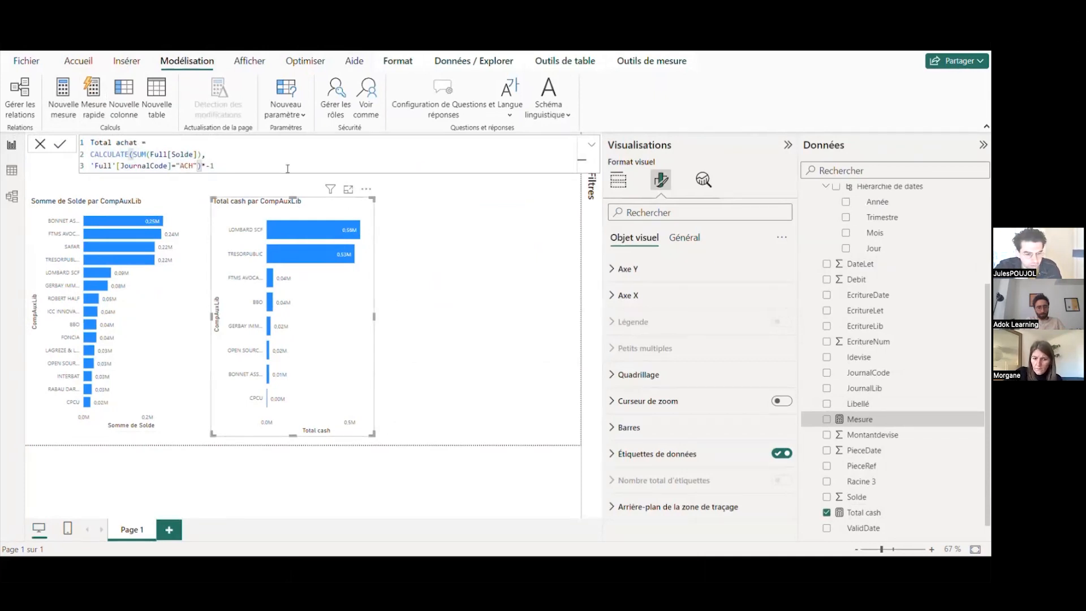
key(End)
key(BackSpace)
key(BackSpace)
key(BackSpace)
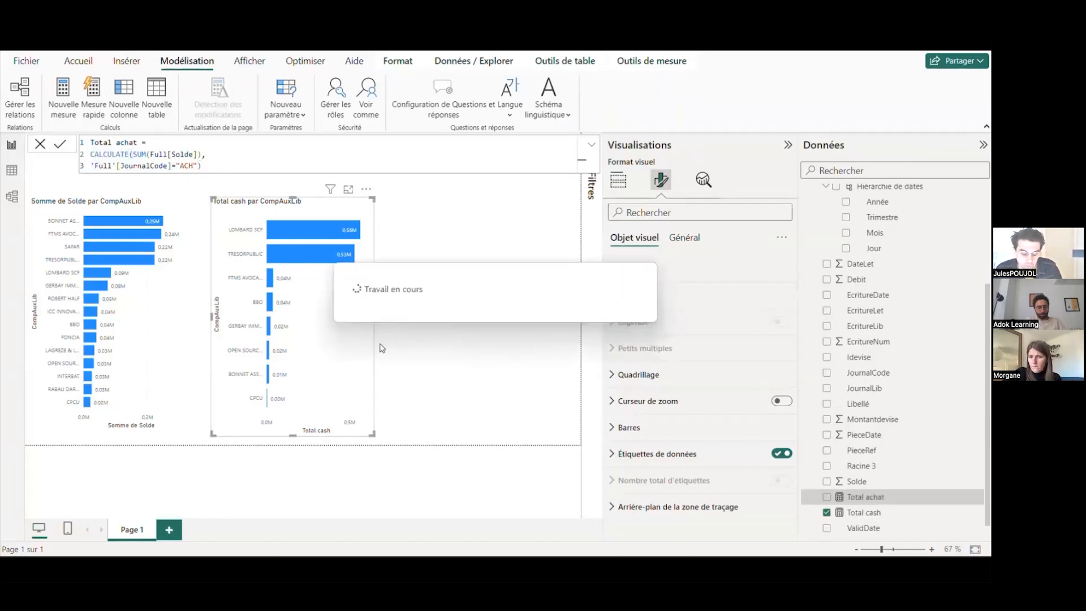
Duplicate the Total cash chart and place the copy in the free space beside it
click(353, 387)
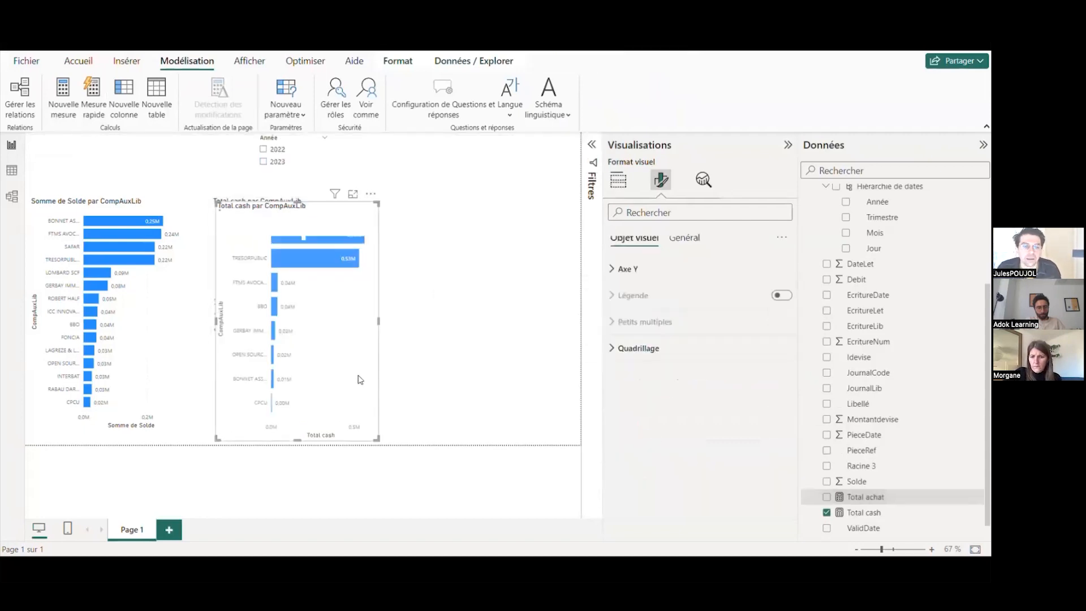
key(ctrl+c)
key(ctrl+v)
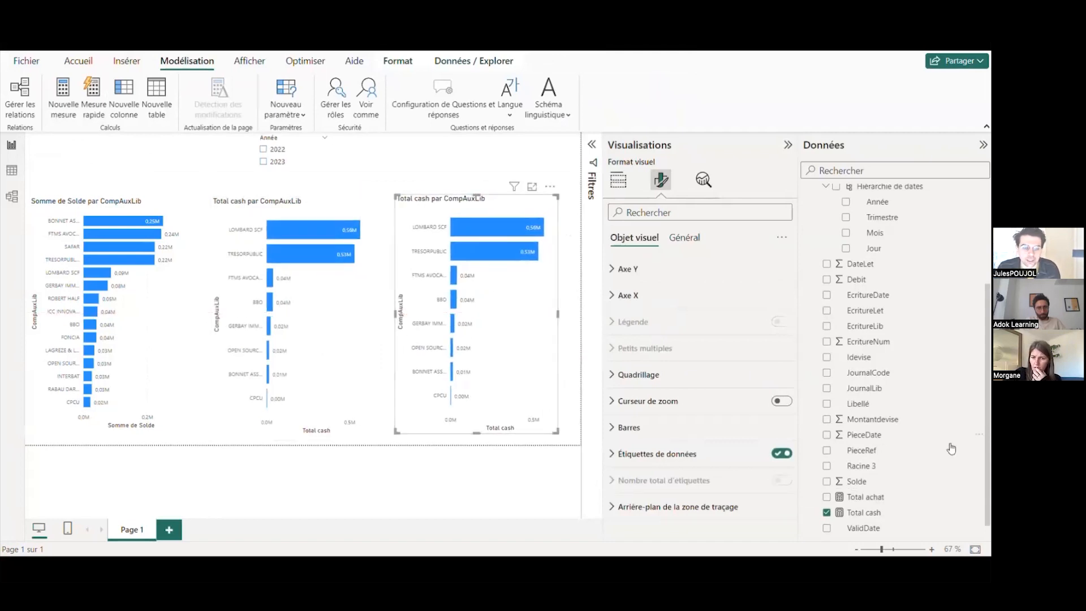
Replace Total cash with Total achat in the copied chart and correct the measure's JournalCode condition to "HA"
scroll(948, 447, down, 1)
click(827, 497)
click(827, 482)
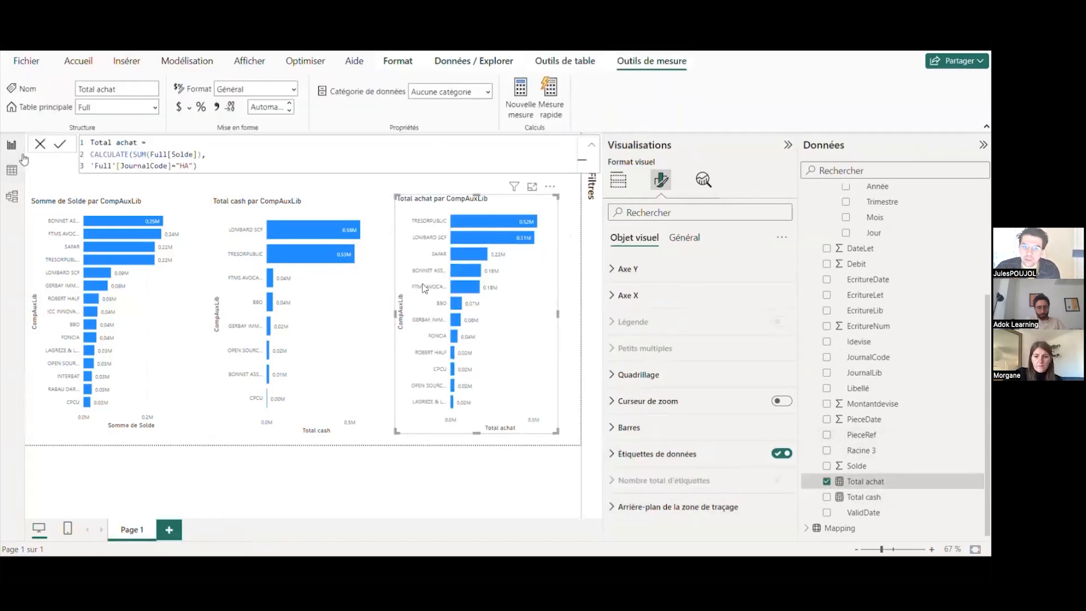
Close the formula editor, move the Année slicer above the first chart and try filtering on 2023
click(39, 144)
drag(331, 151, 116, 160)
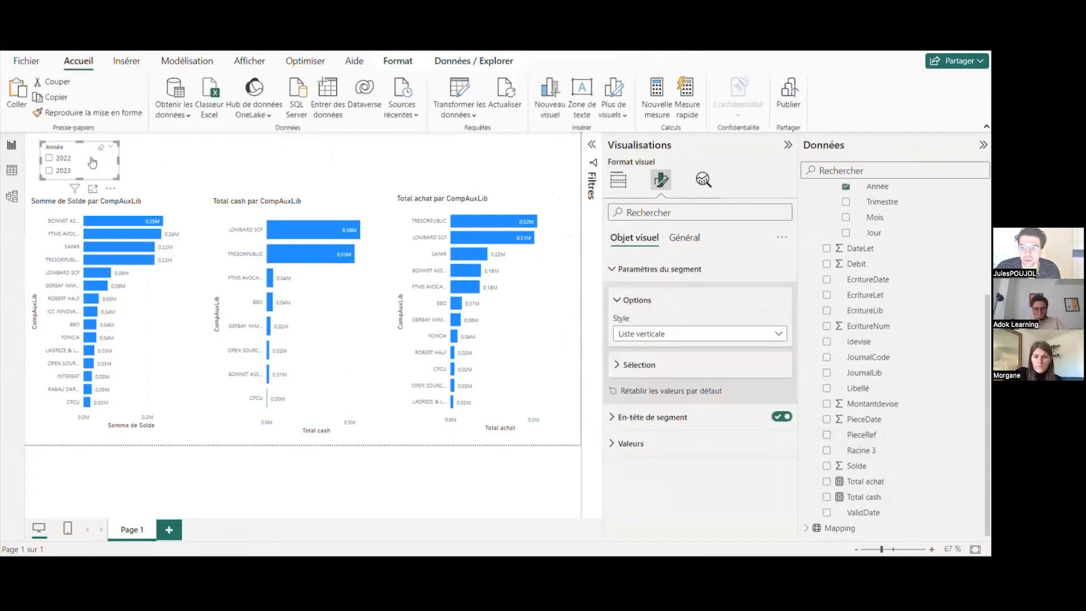
click(49, 170)
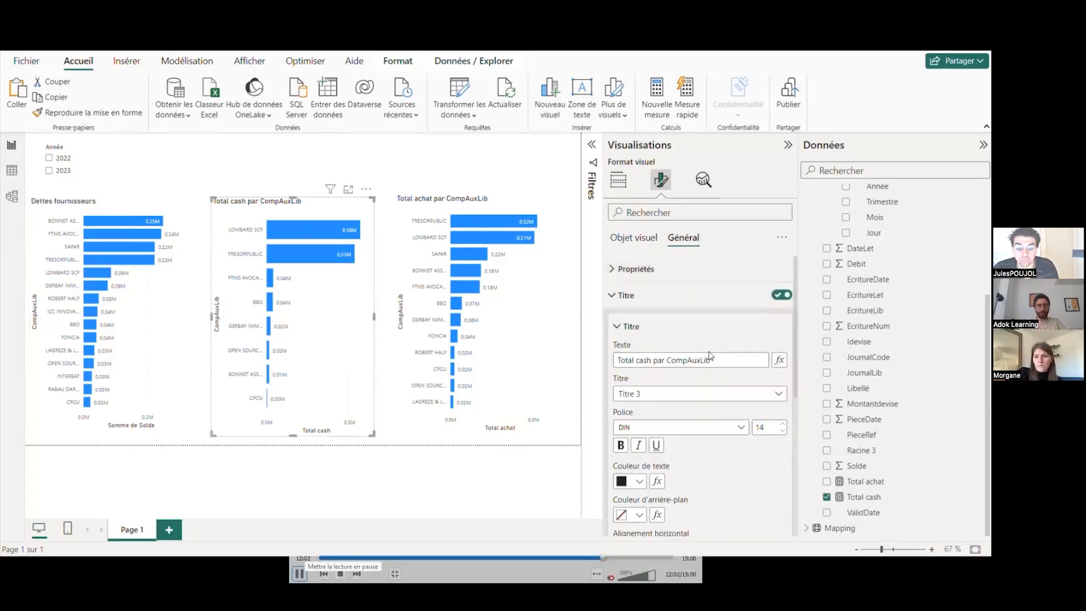
click(300, 573)
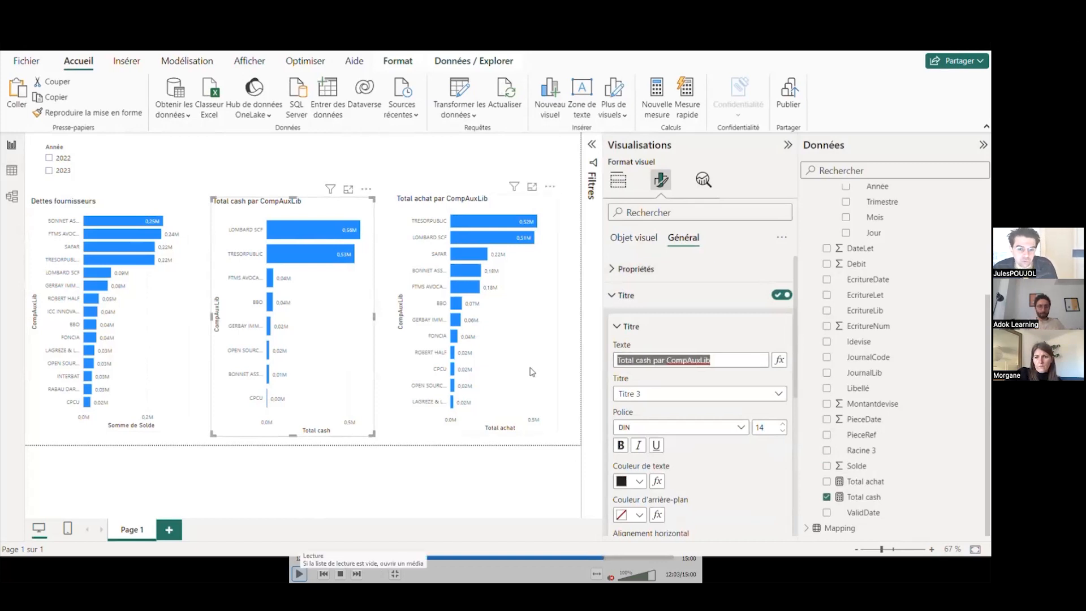
click(299, 573)
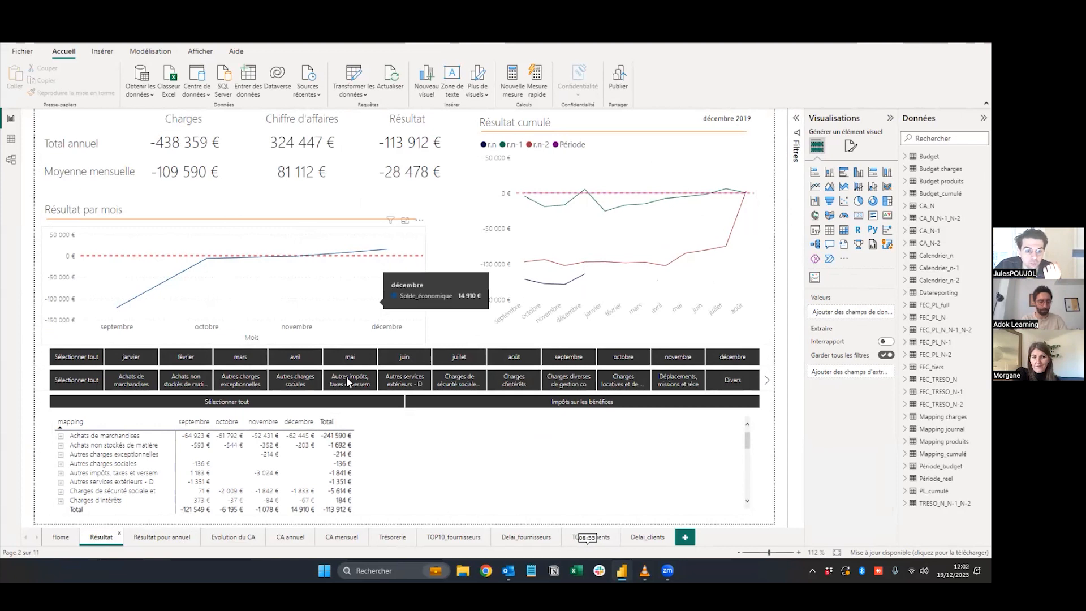
Test the Résultat page's month and charge category filters by excluding mars and Achats non stockés, restoring the full selection each time
click(251, 363)
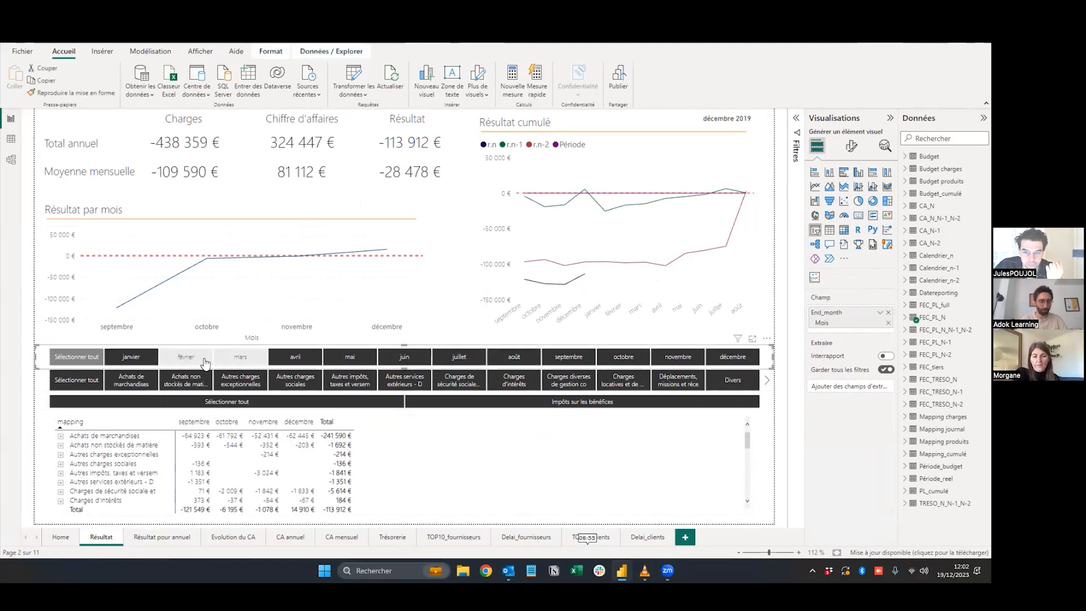
click(79, 358)
click(193, 382)
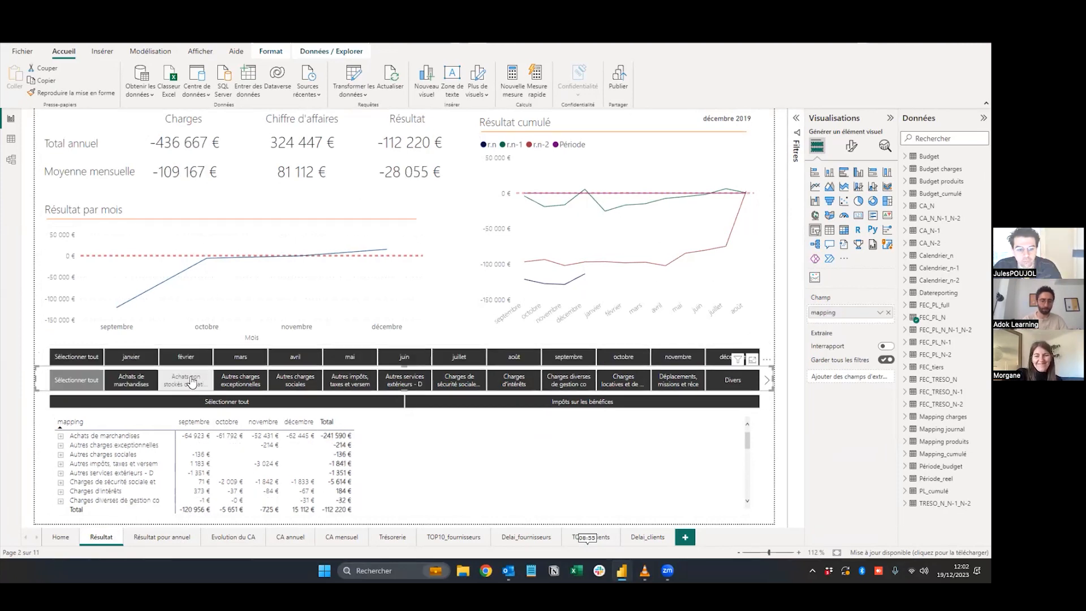
click(192, 383)
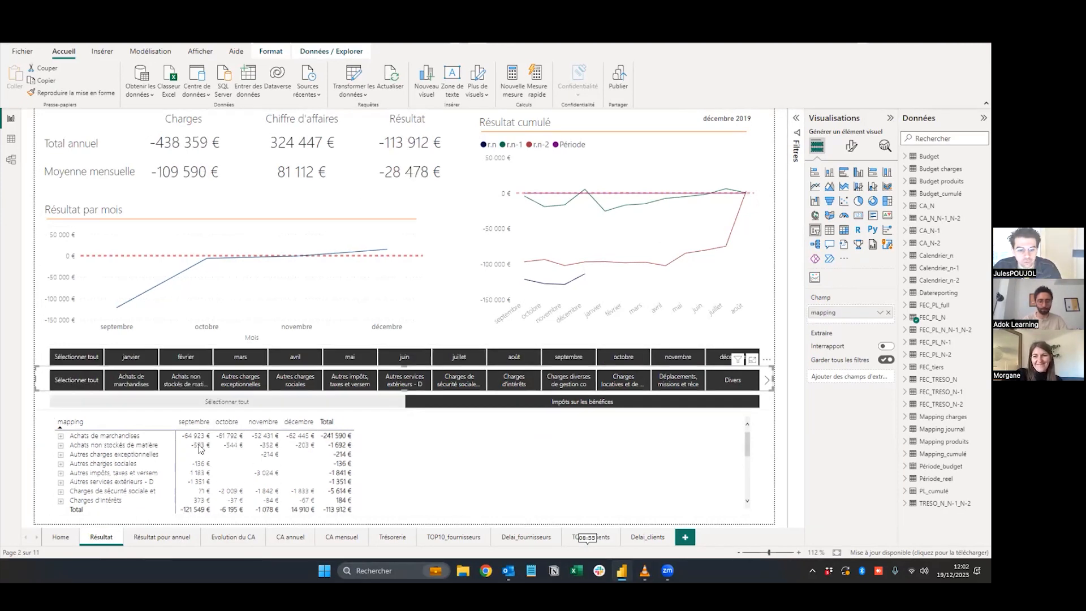
Exclude Autres charges sociales, toggle the Impôts sur les bénéfices filter, and restore all charge categories on the Résultat page
click(303, 390)
click(425, 401)
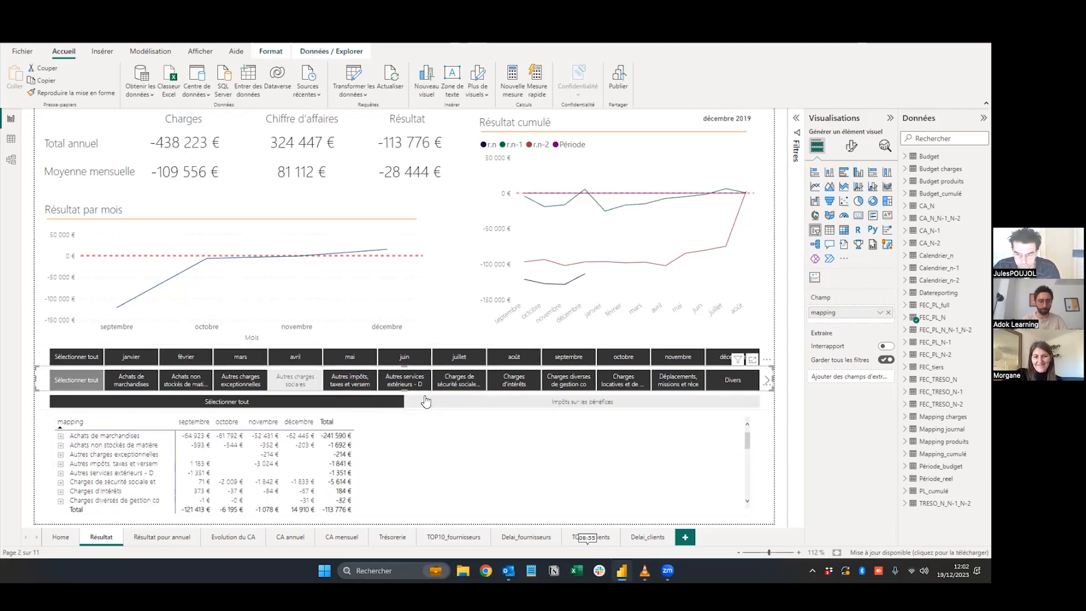
click(426, 401)
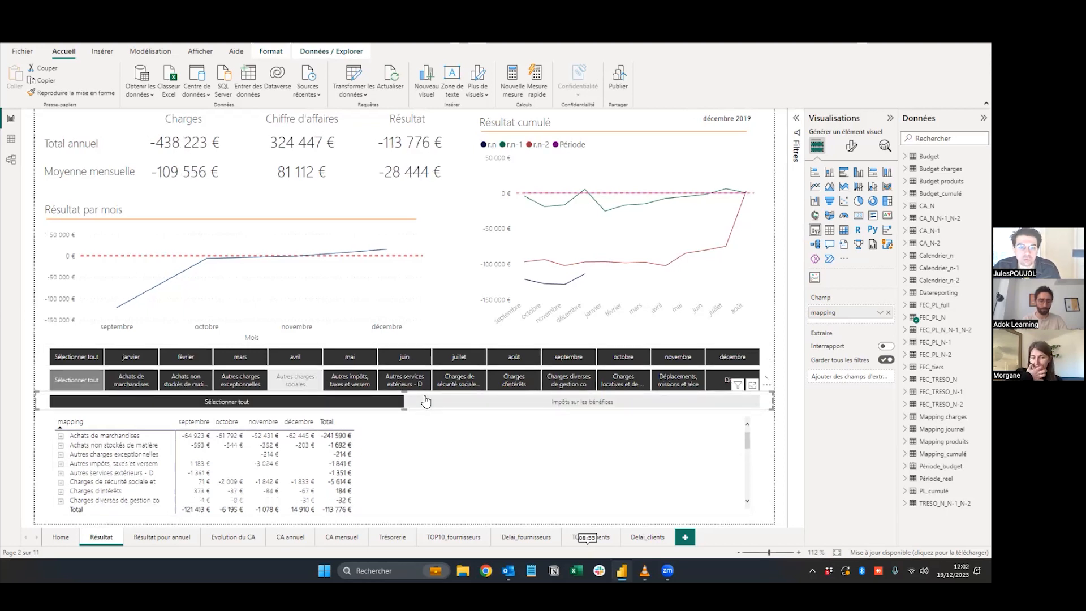
click(426, 401)
click(426, 401)
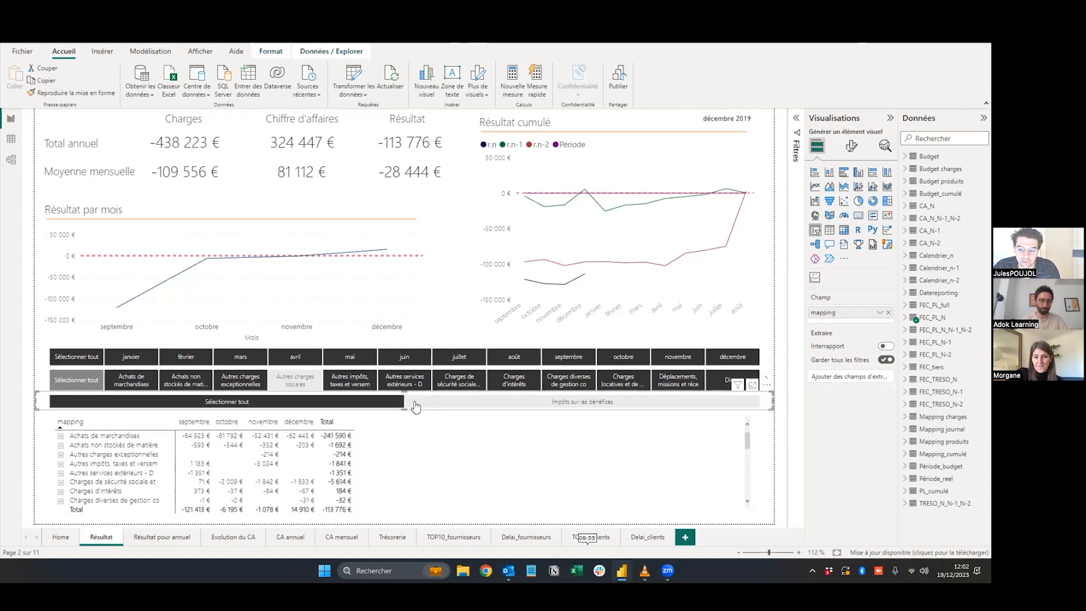
click(65, 384)
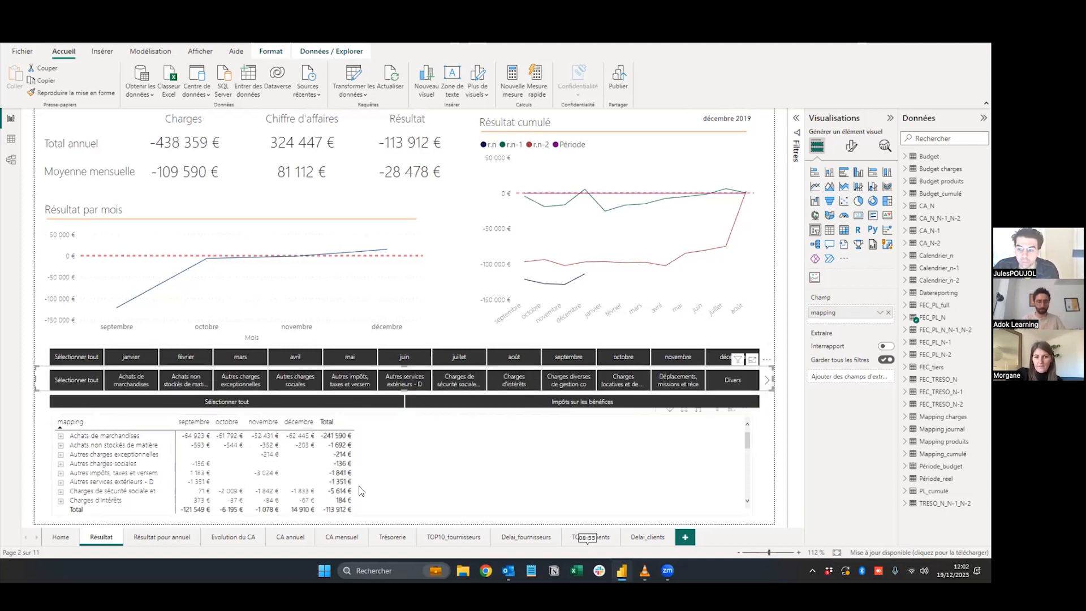
Review the Résultat pour annuel, Evolution du CA, CA annuel, CA mensuel and Trésorerie report pages
click(157, 542)
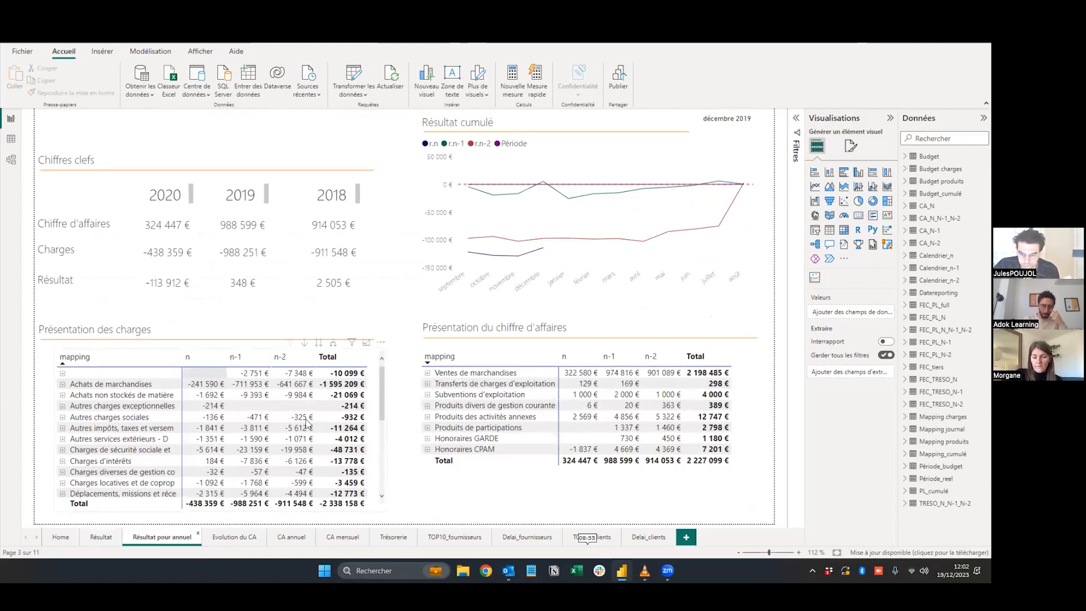
click(242, 541)
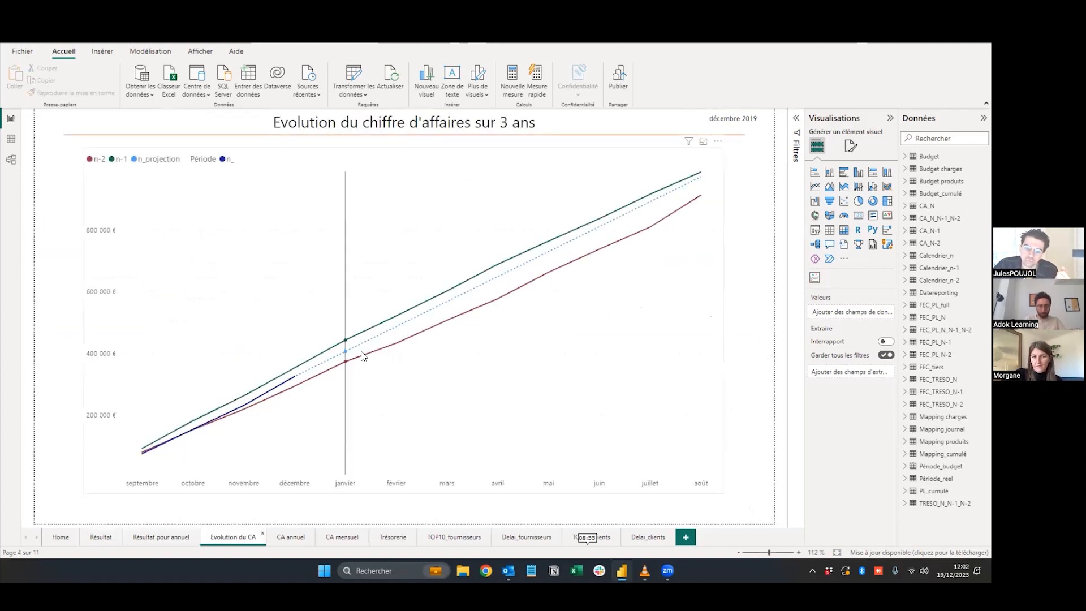
click(278, 542)
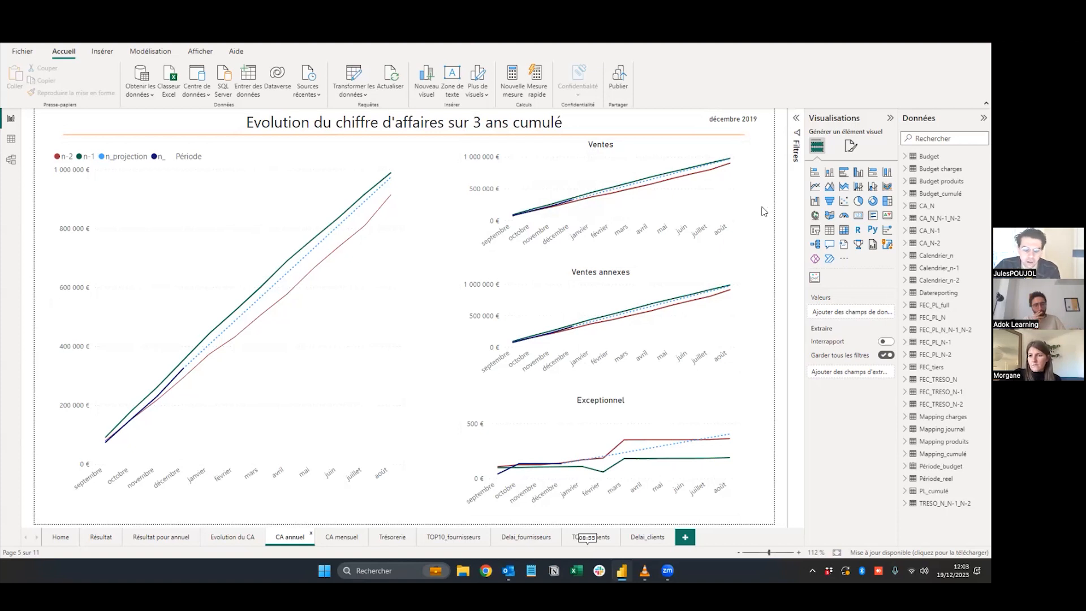
click(338, 539)
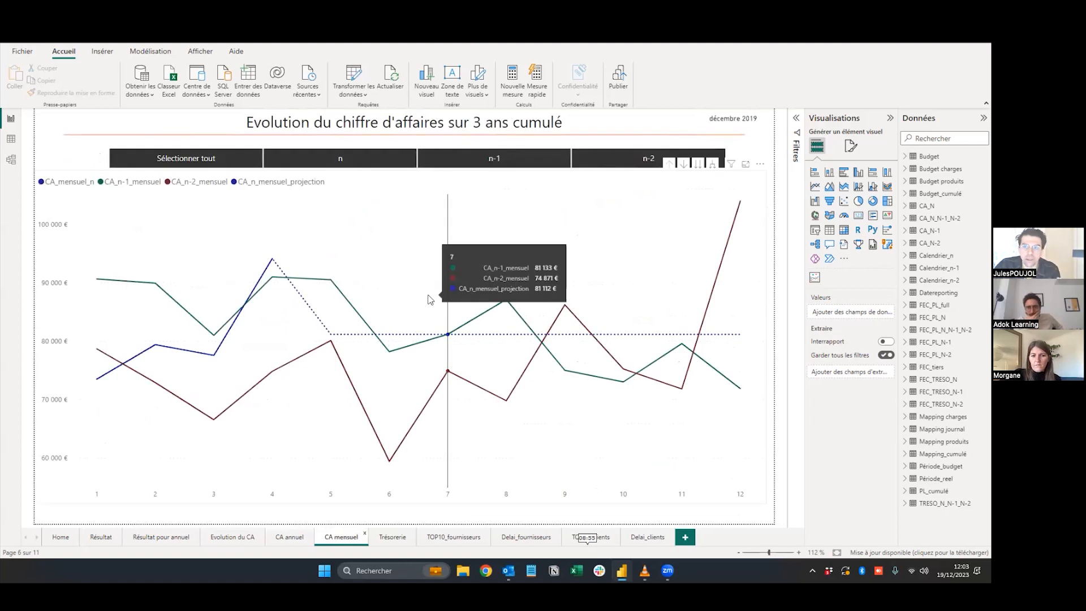
click(389, 540)
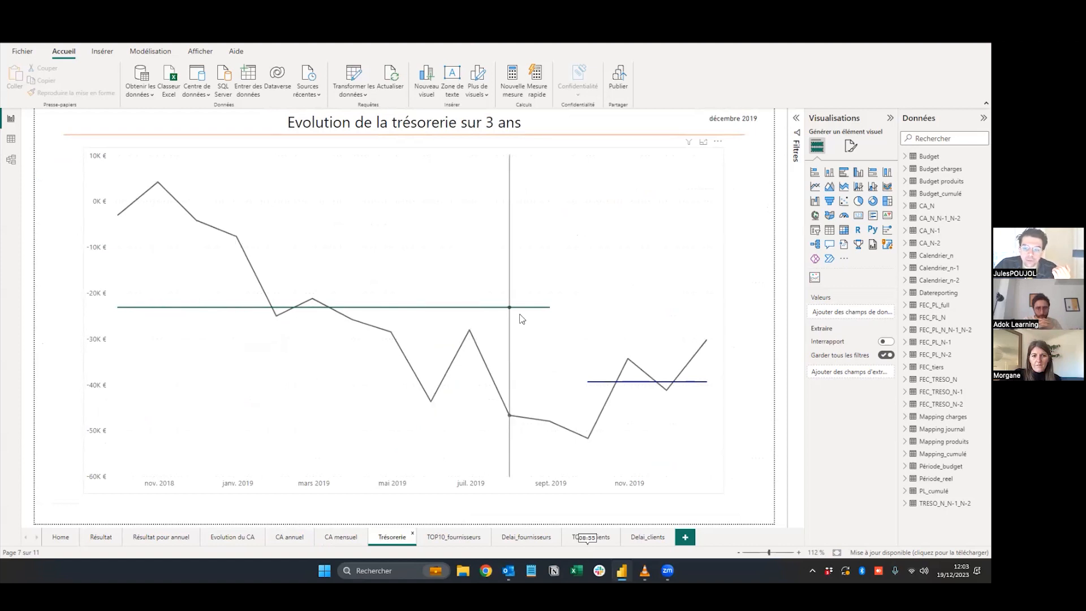
Examine the treasury curve and its averages, view the TOP10_fournisseurs and TOP10_clients pages, and return through Résultat pour annuel to the Résultat page
mouse_move(531, 314)
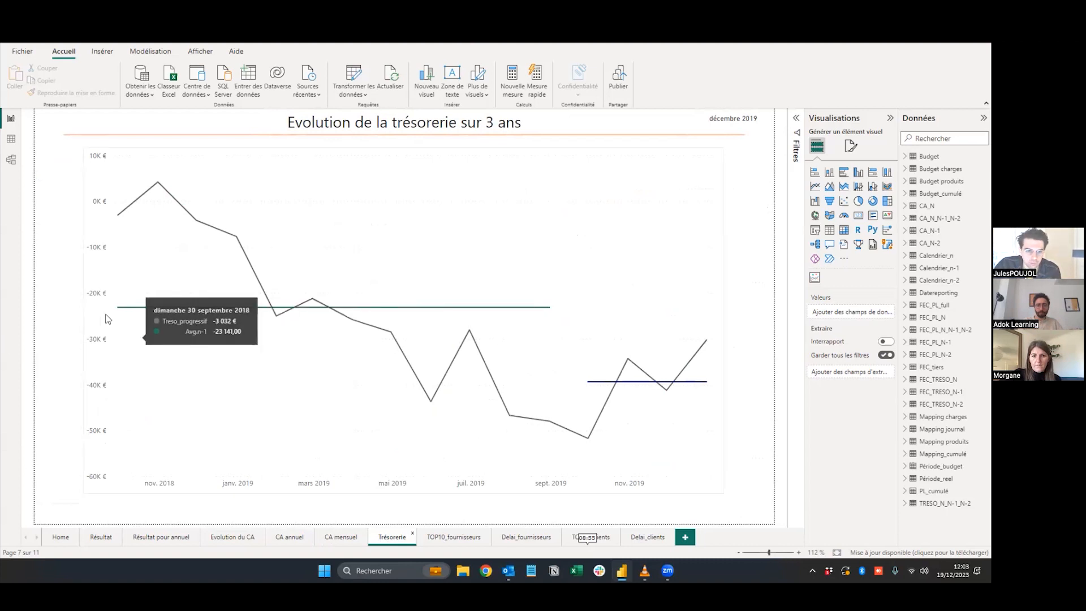
mouse_move(134, 322)
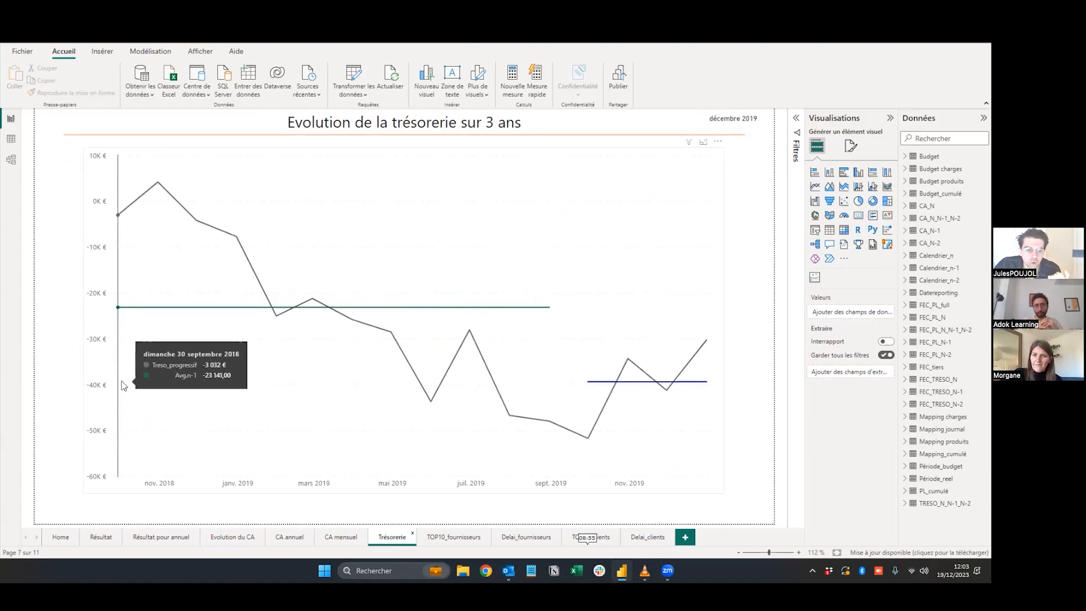
click(443, 545)
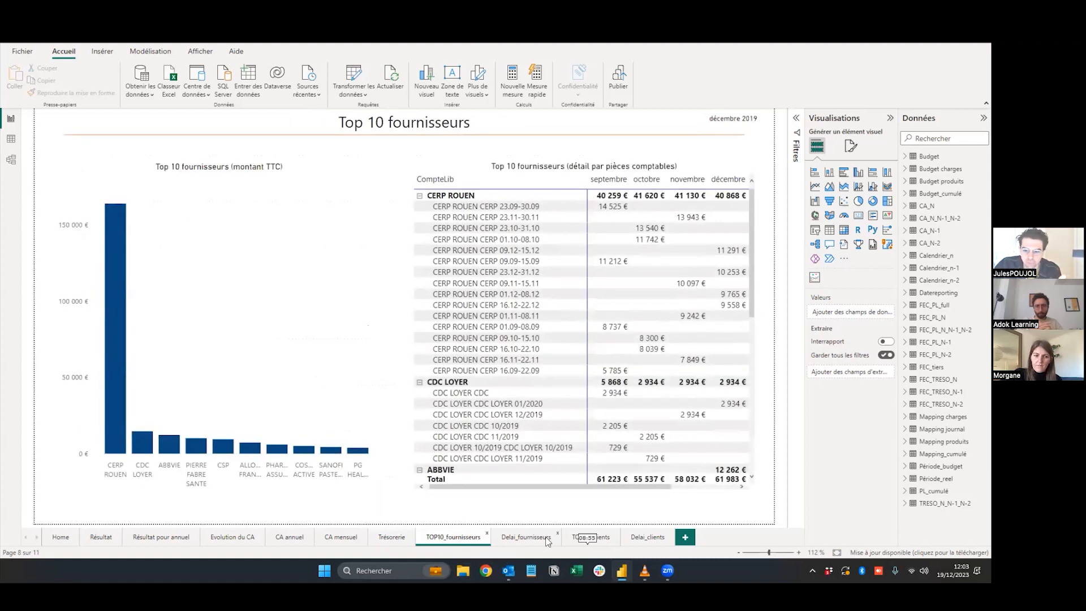
click(590, 539)
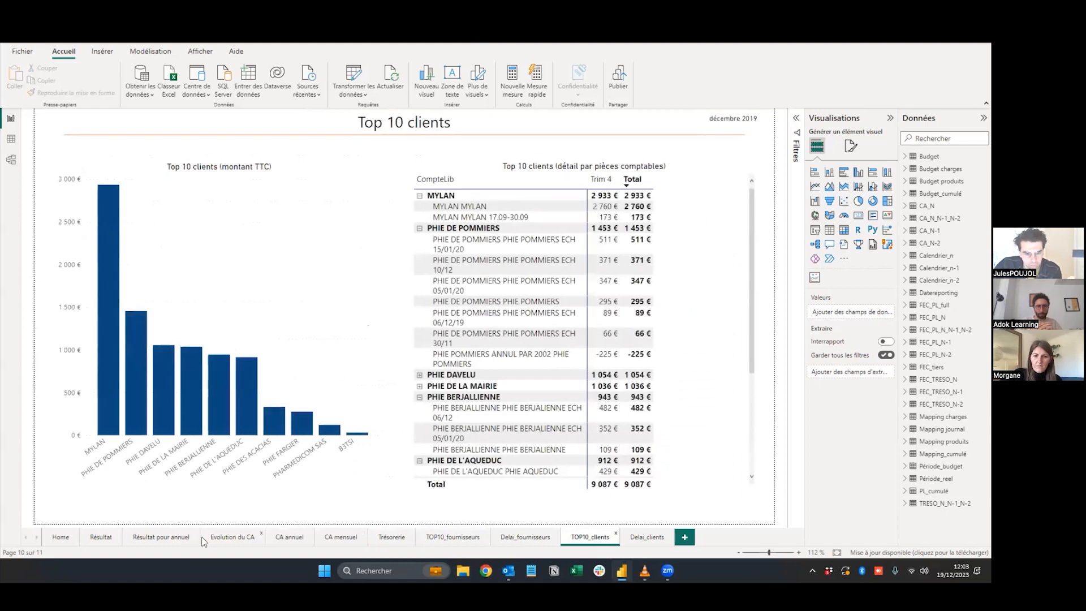
click(156, 537)
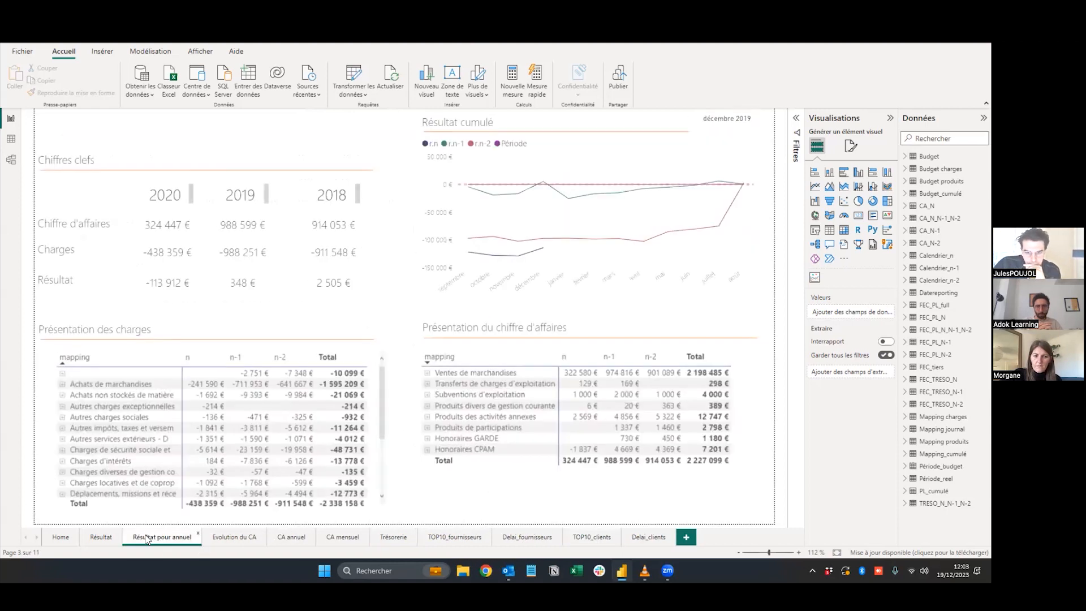
click(104, 539)
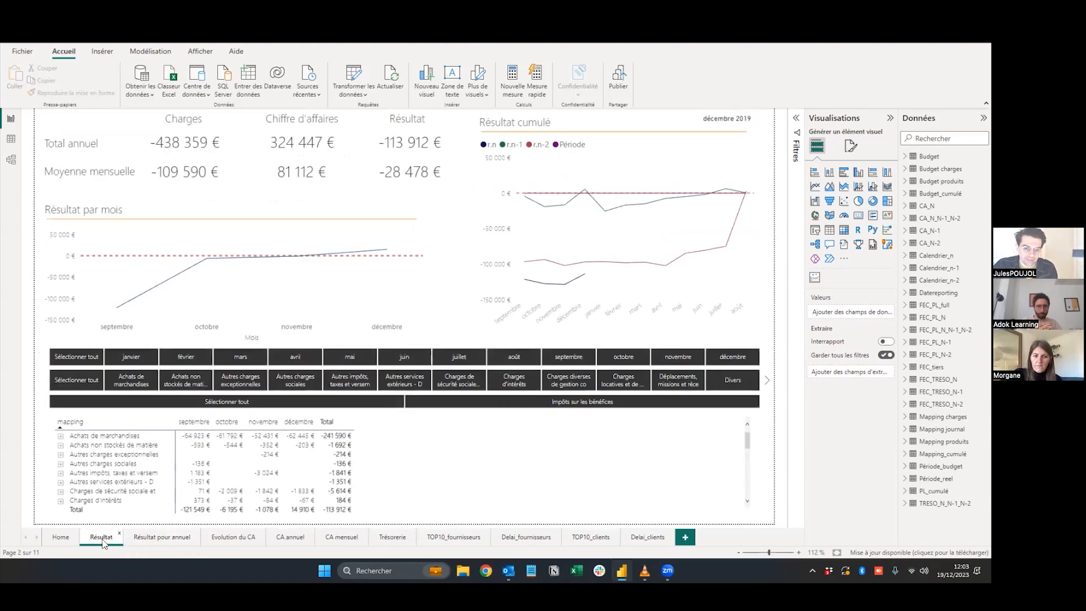